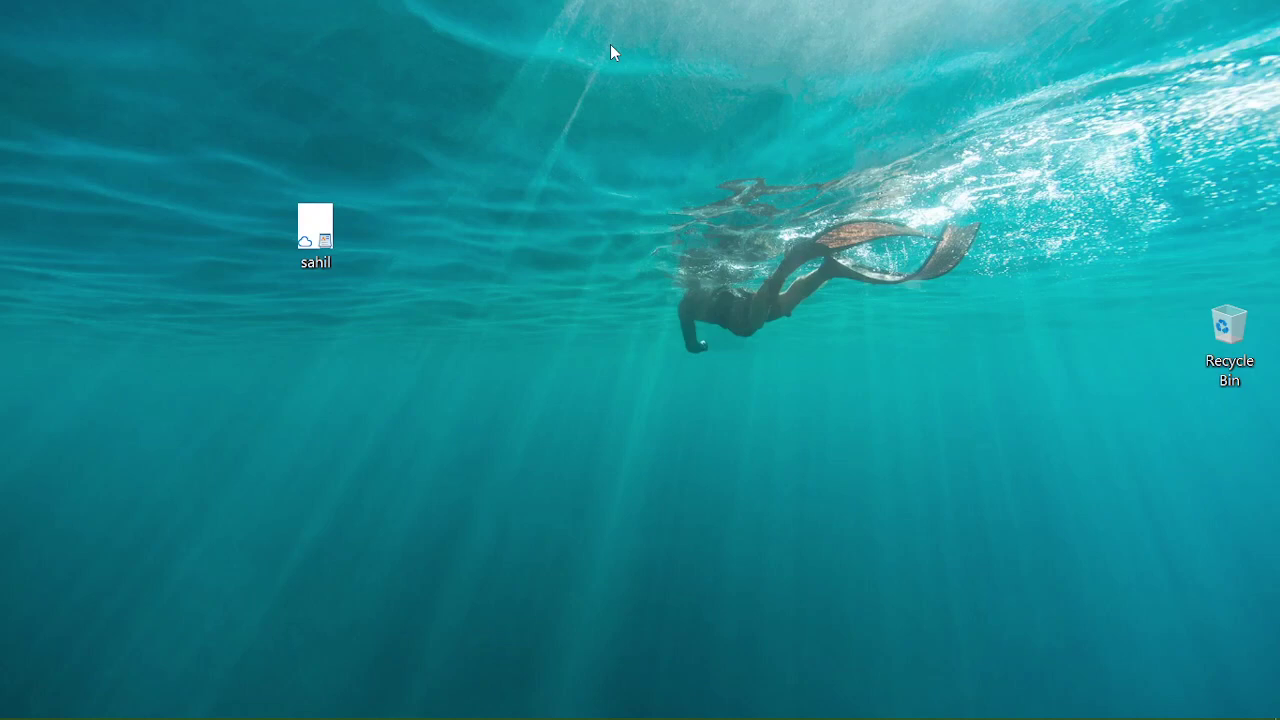
right_click(611, 45)
left_click(668, 117)
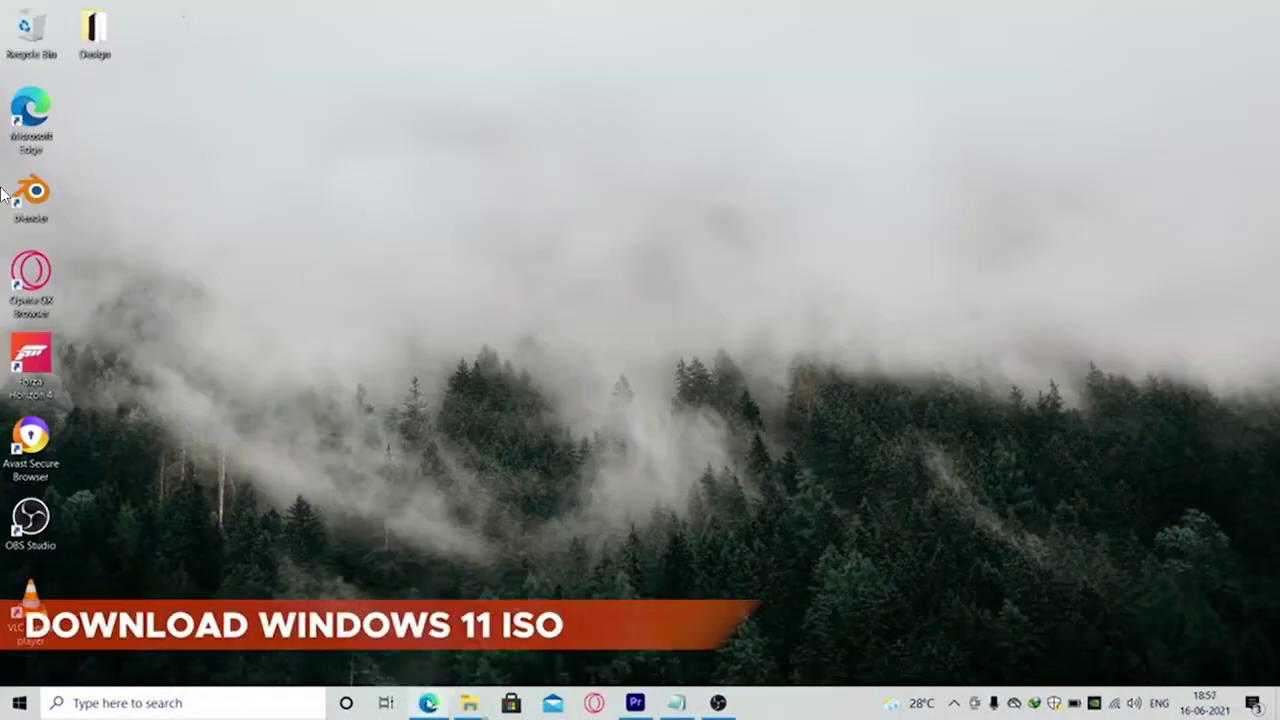
Download the Windows 11 ISO through the Mediafire link on the Tech Rifle page in the web browser
left_click(428, 701)
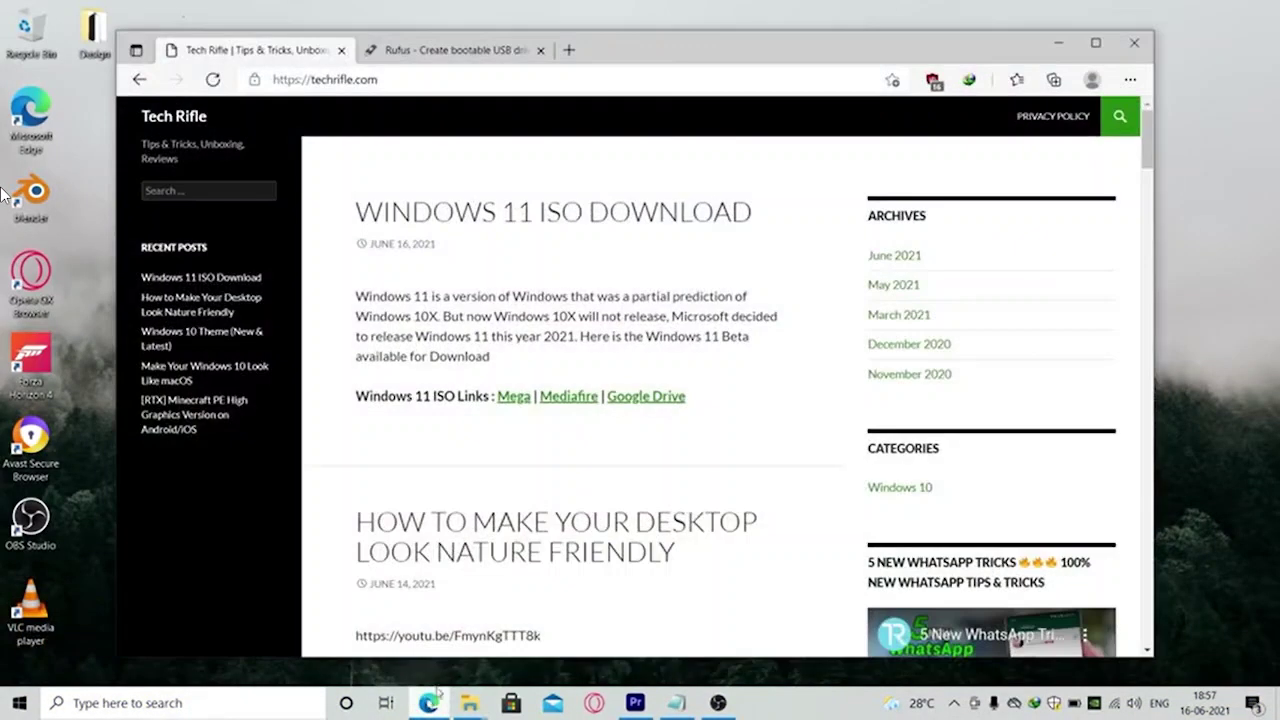
left_click_drag(356, 396, 494, 400)
left_click(566, 404)
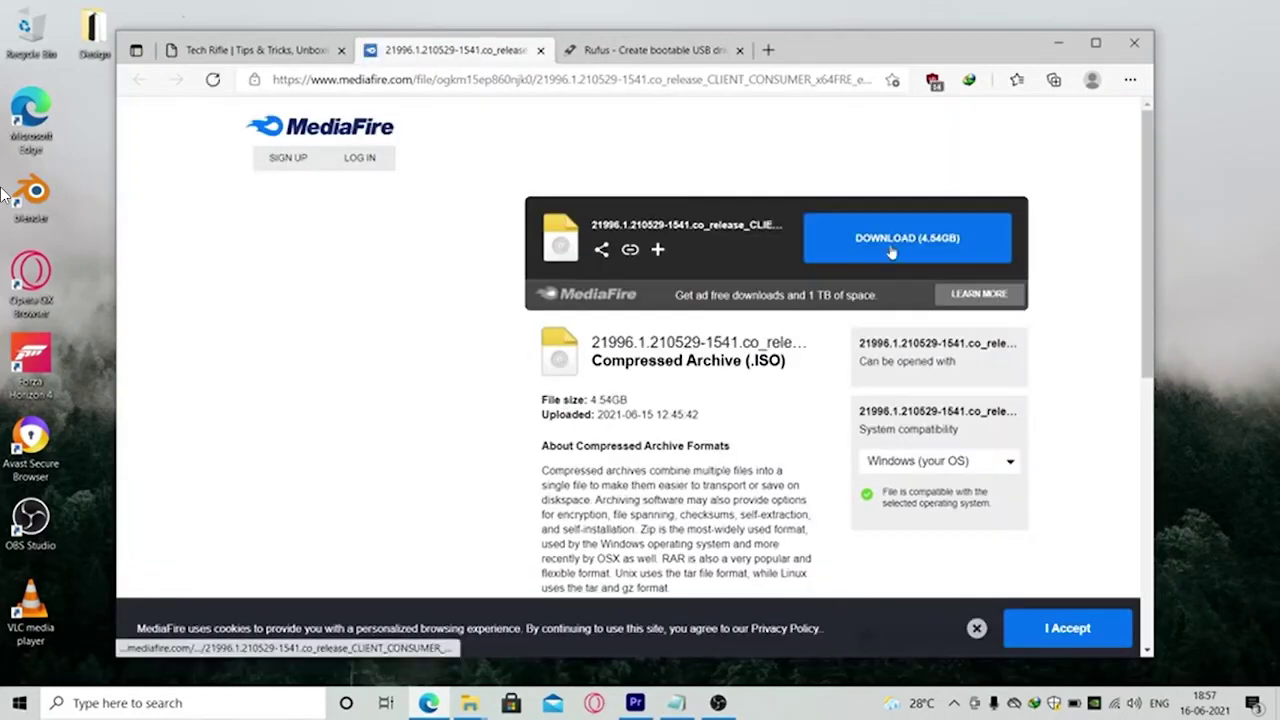
left_click(905, 241)
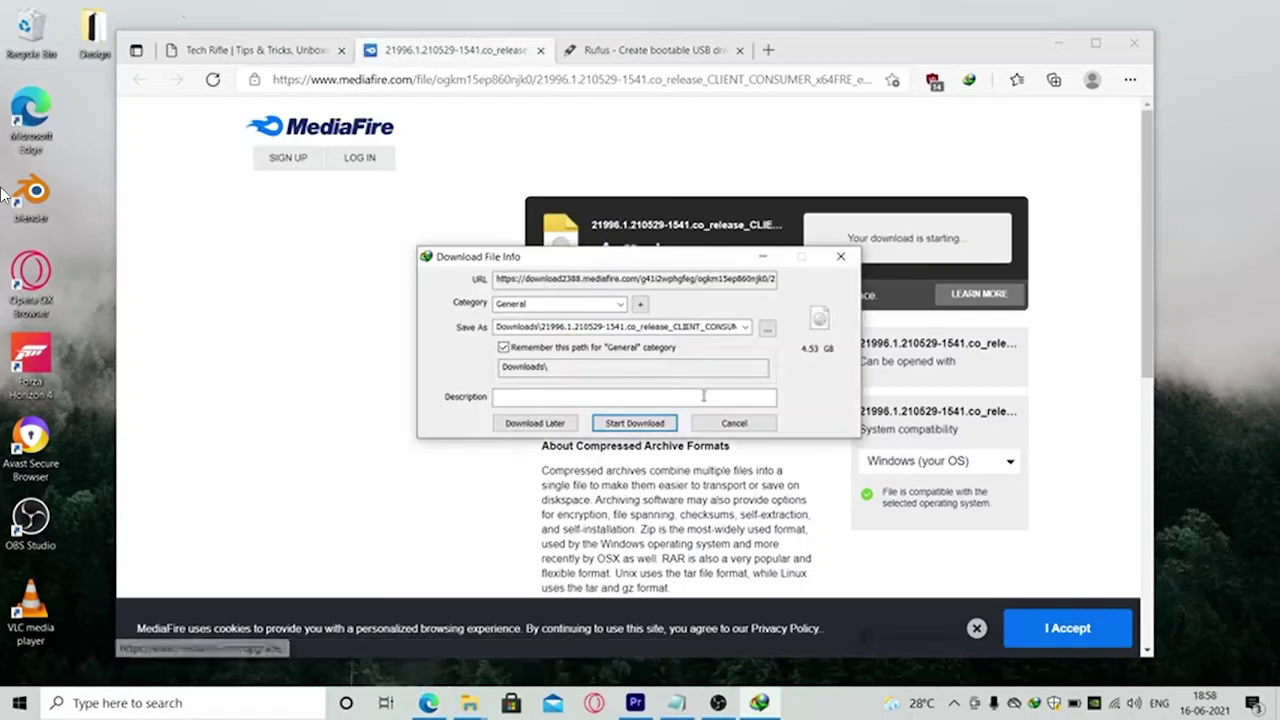
left_click(634, 423)
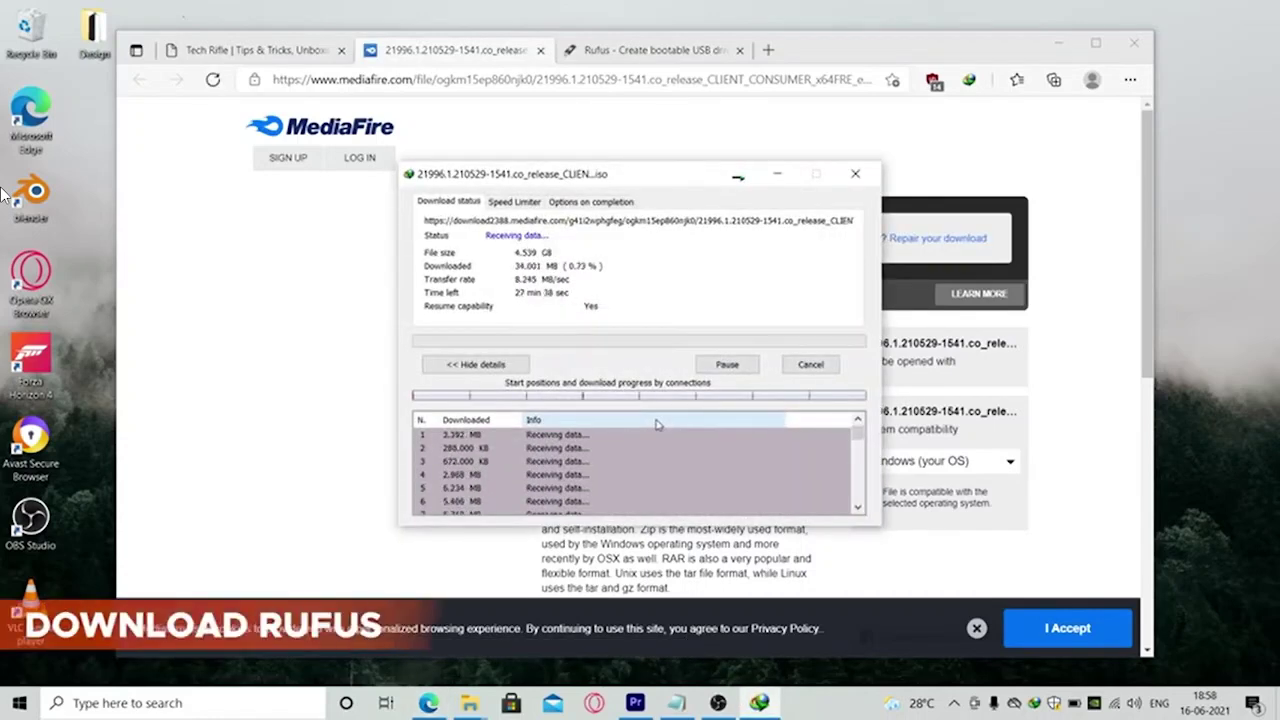
Download Rufus 3.14 Portable from the Rufus website
left_click(684, 50)
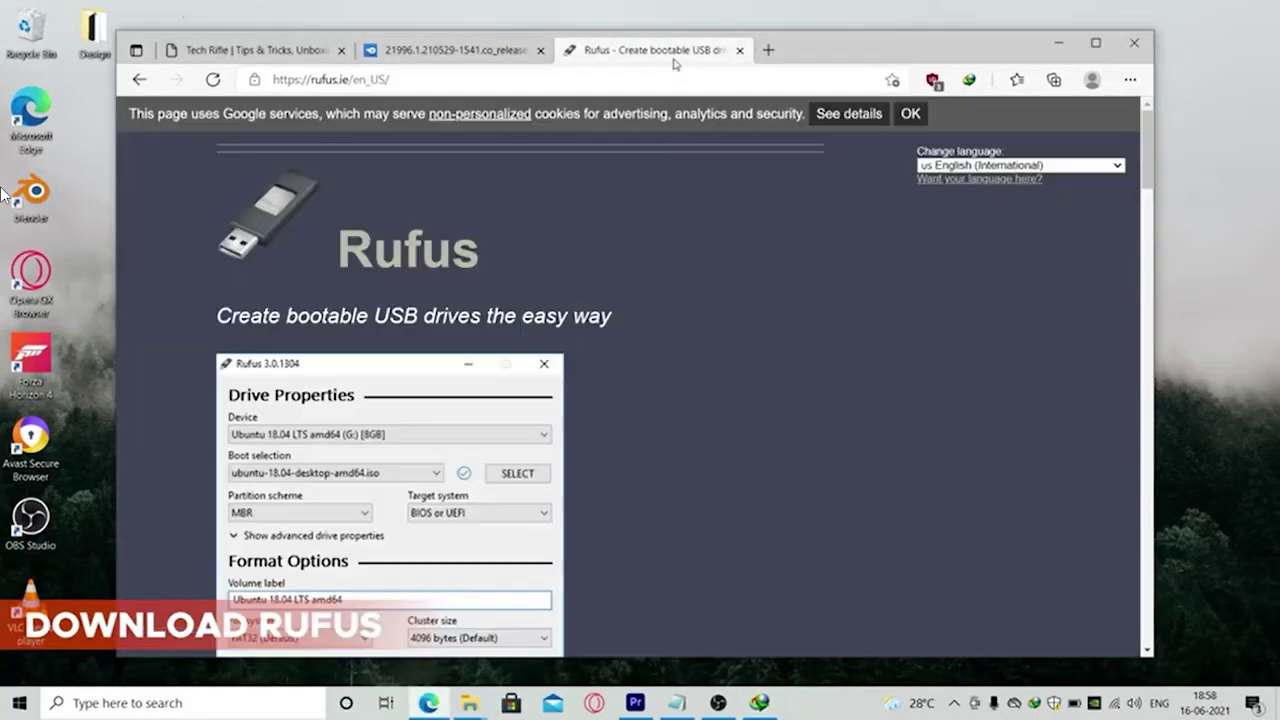
scroll(723, 371, "down", 6)
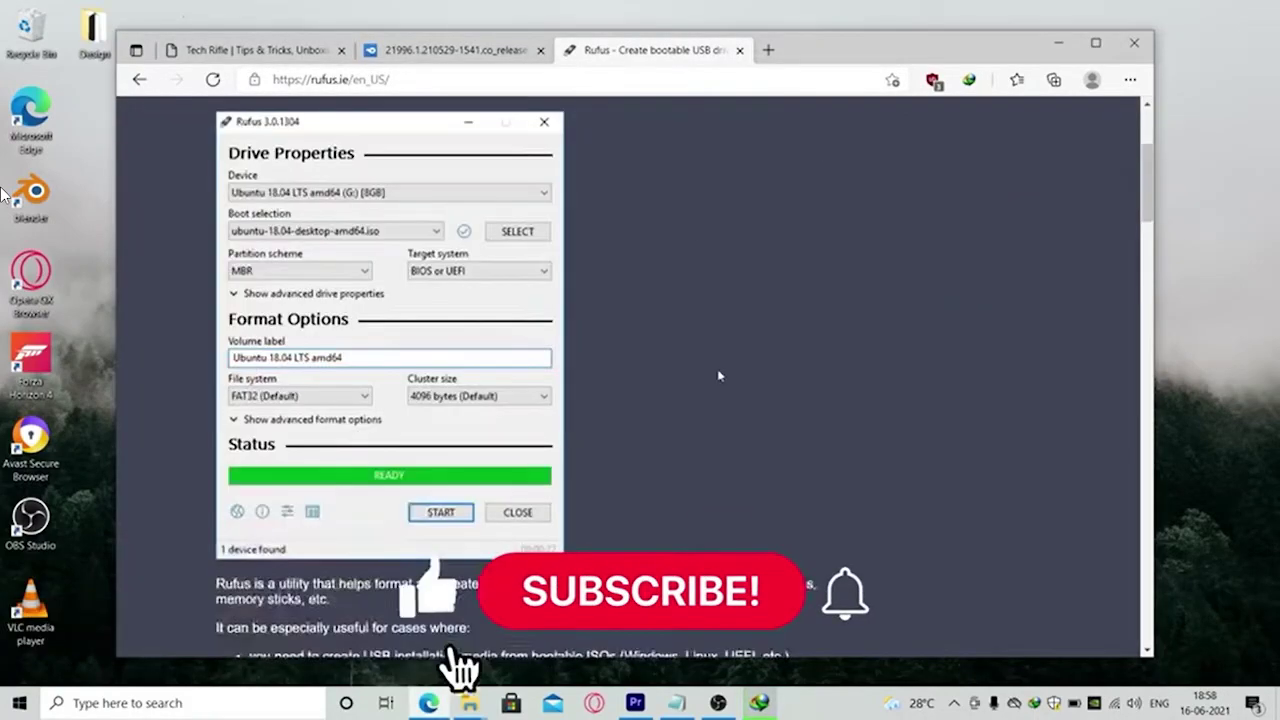
scroll(718, 375, "down", 1)
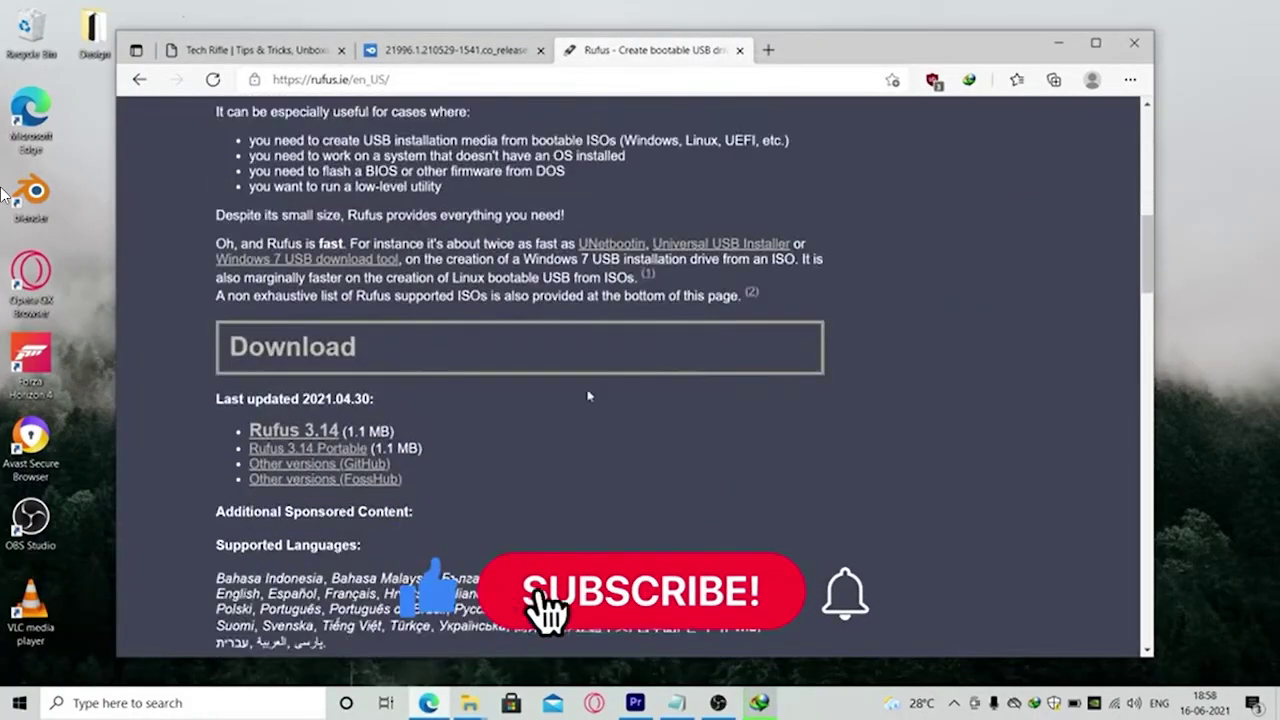
left_click(360, 452)
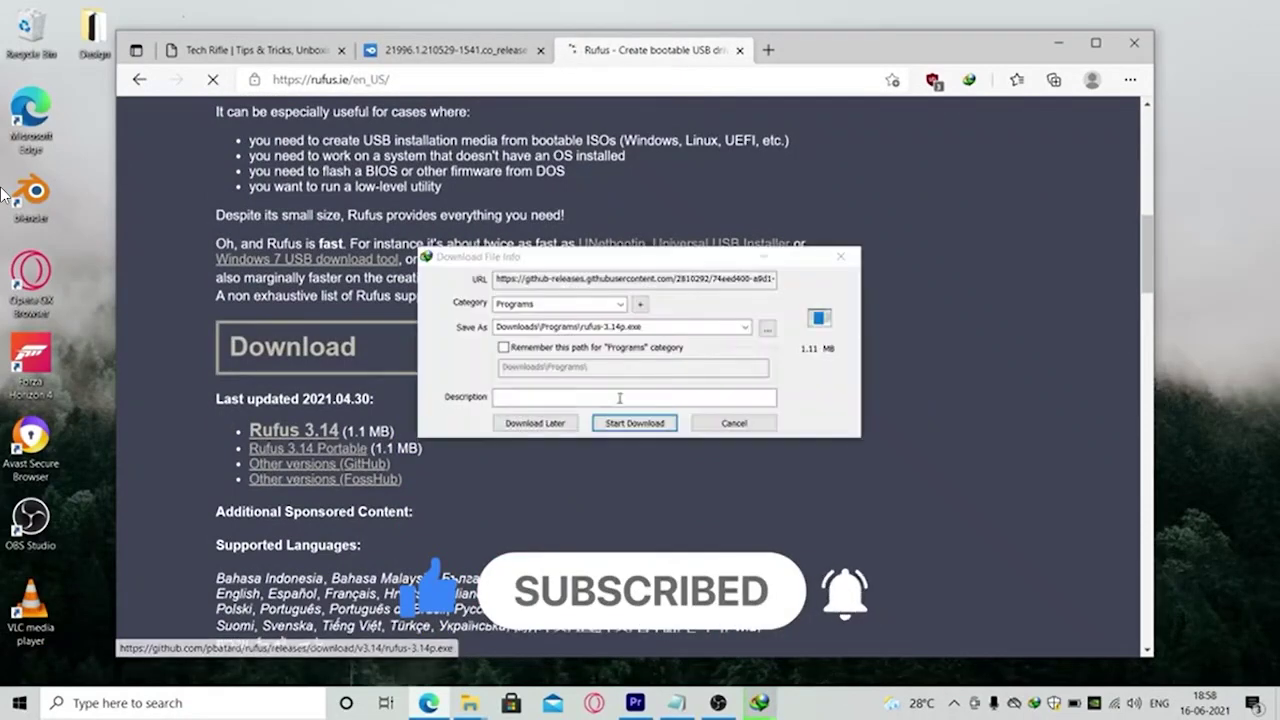
left_click(636, 422)
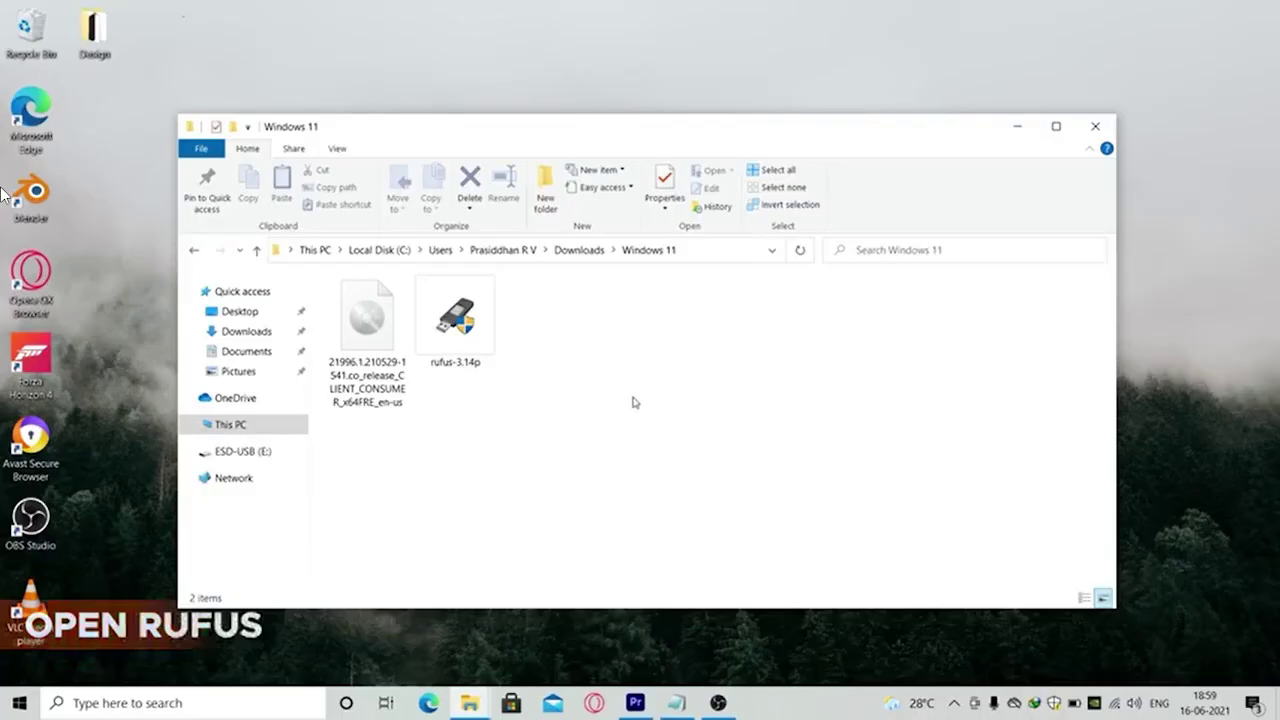
Launch rufus-3.14p with online update checks declined and choose ESD-USB (E:) as the device
double_click(457, 320)
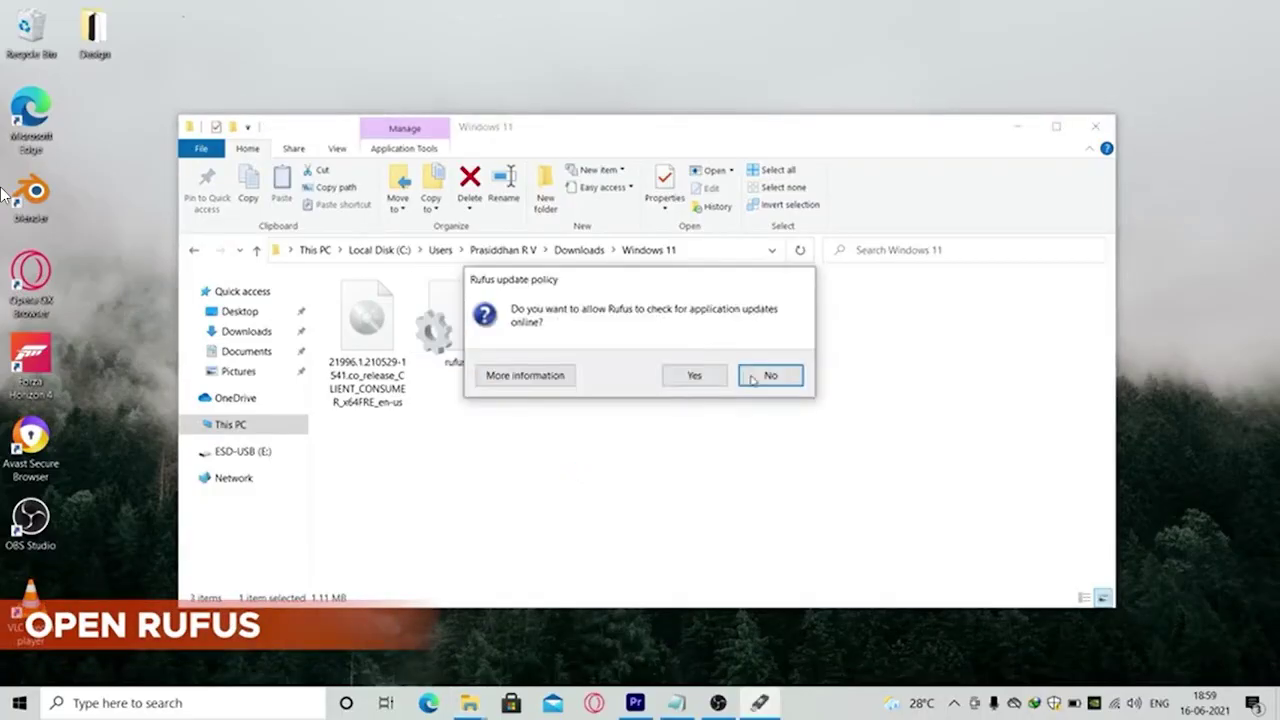
left_click(752, 377)
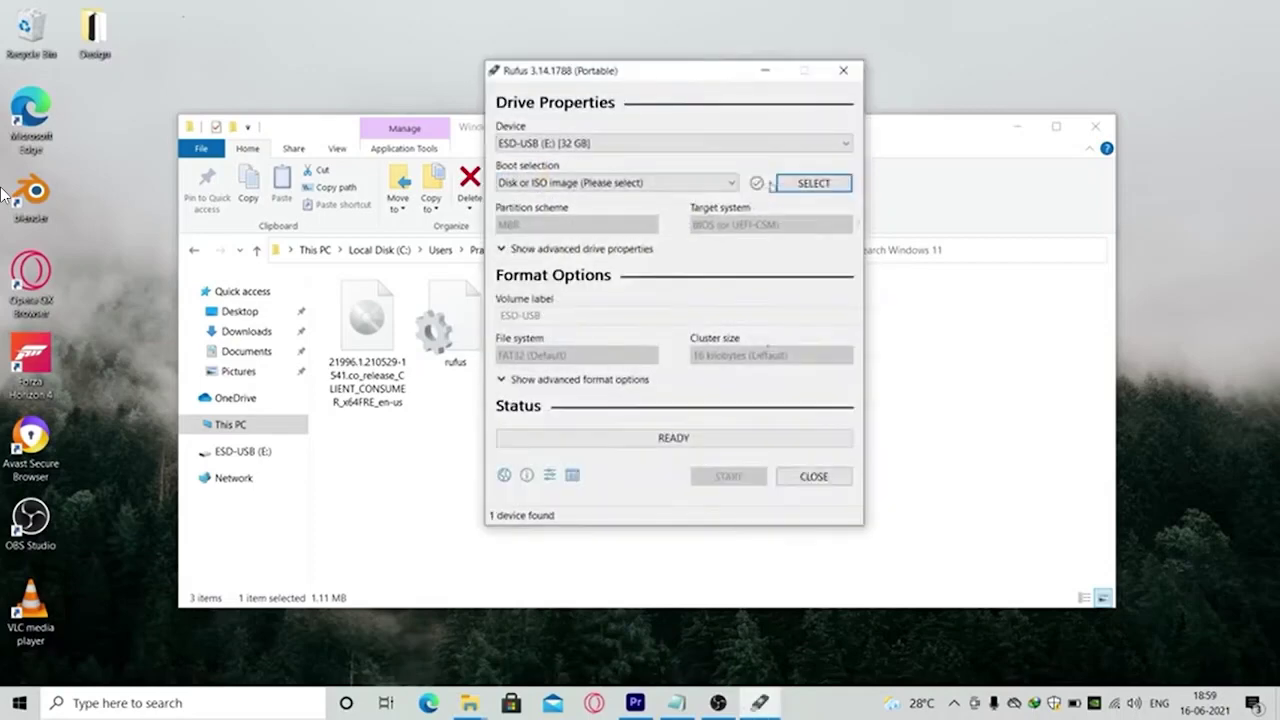
left_click(760, 145)
left_click(760, 158)
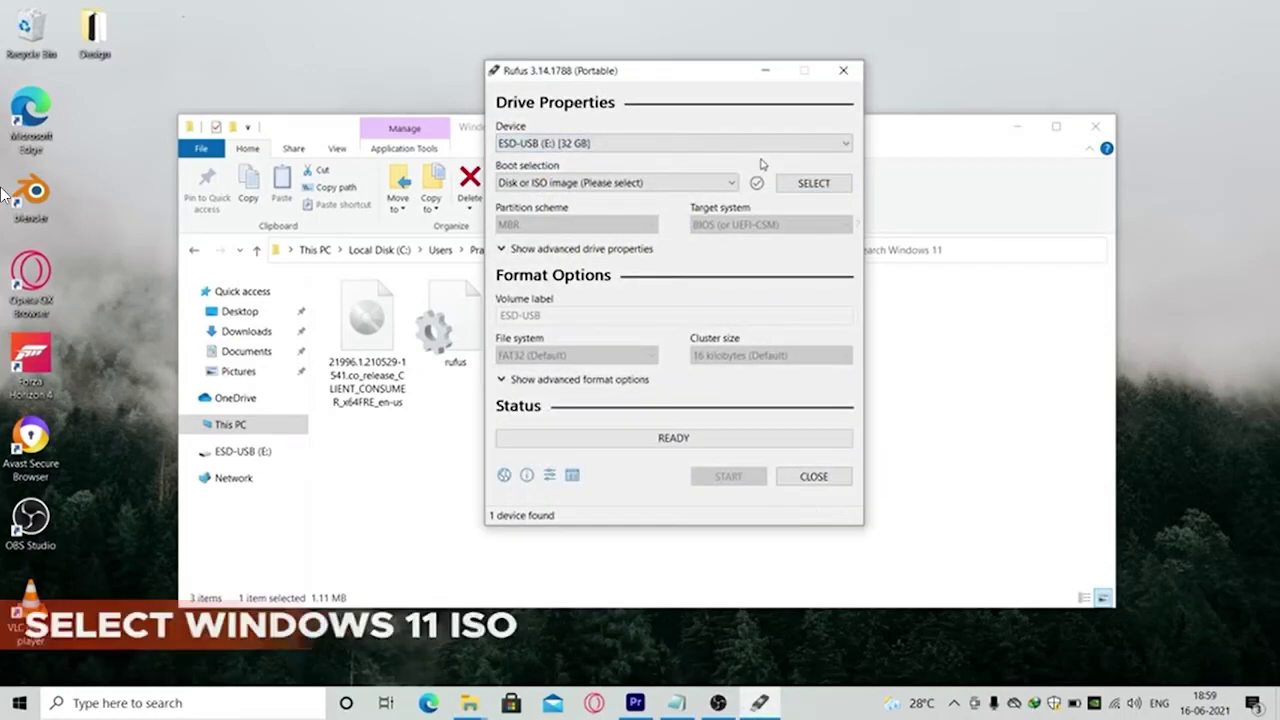
Load the 21996.1.210529-1541 ISO from the Windows 11 downloads folder as the boot image
left_click(814, 183)
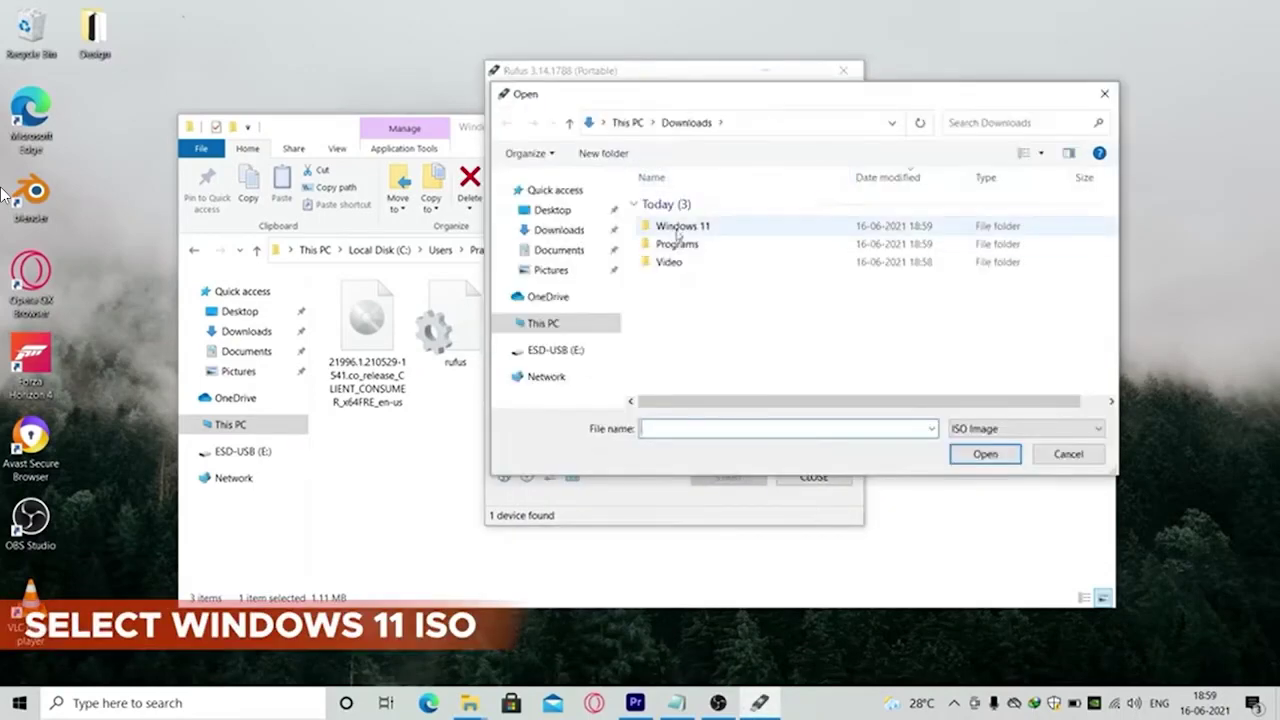
double_click(680, 228)
double_click(706, 209)
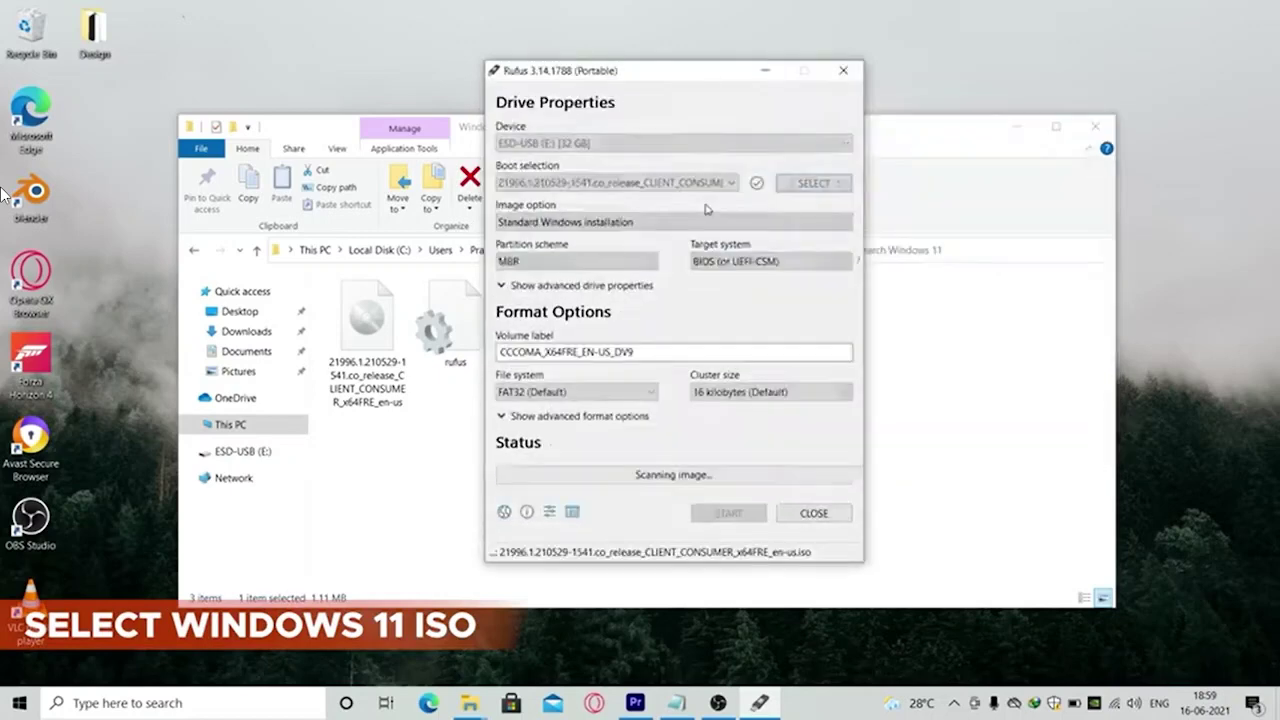
Set the partition scheme to GPT and start writing the bootable USB drive, accepting the erasure of its data
left_click(628, 261)
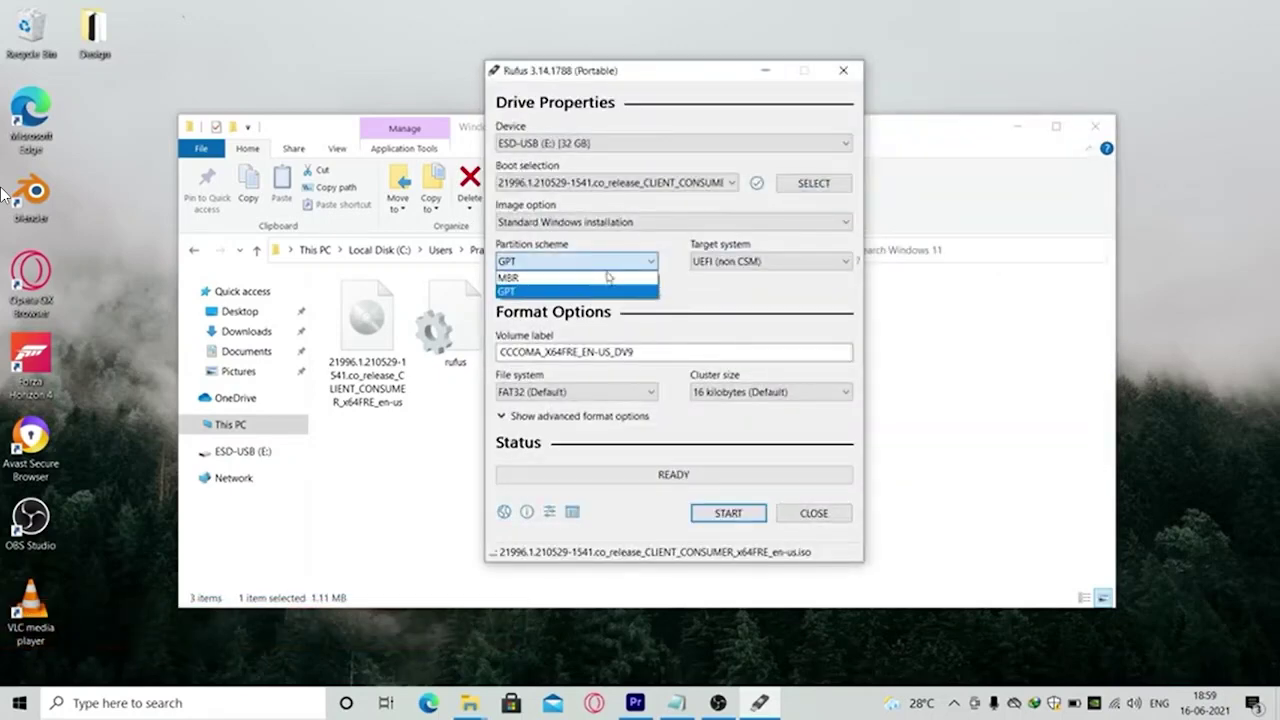
left_click(585, 289)
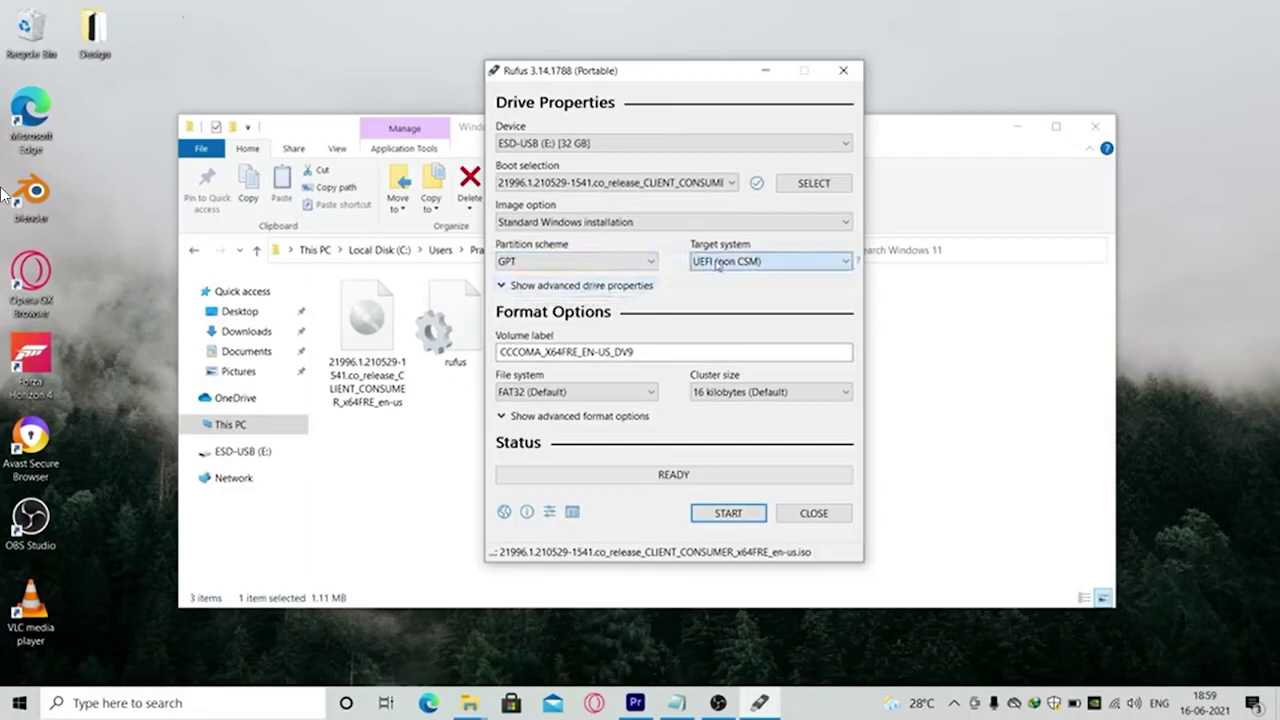
double_click(682, 352)
left_click(706, 514)
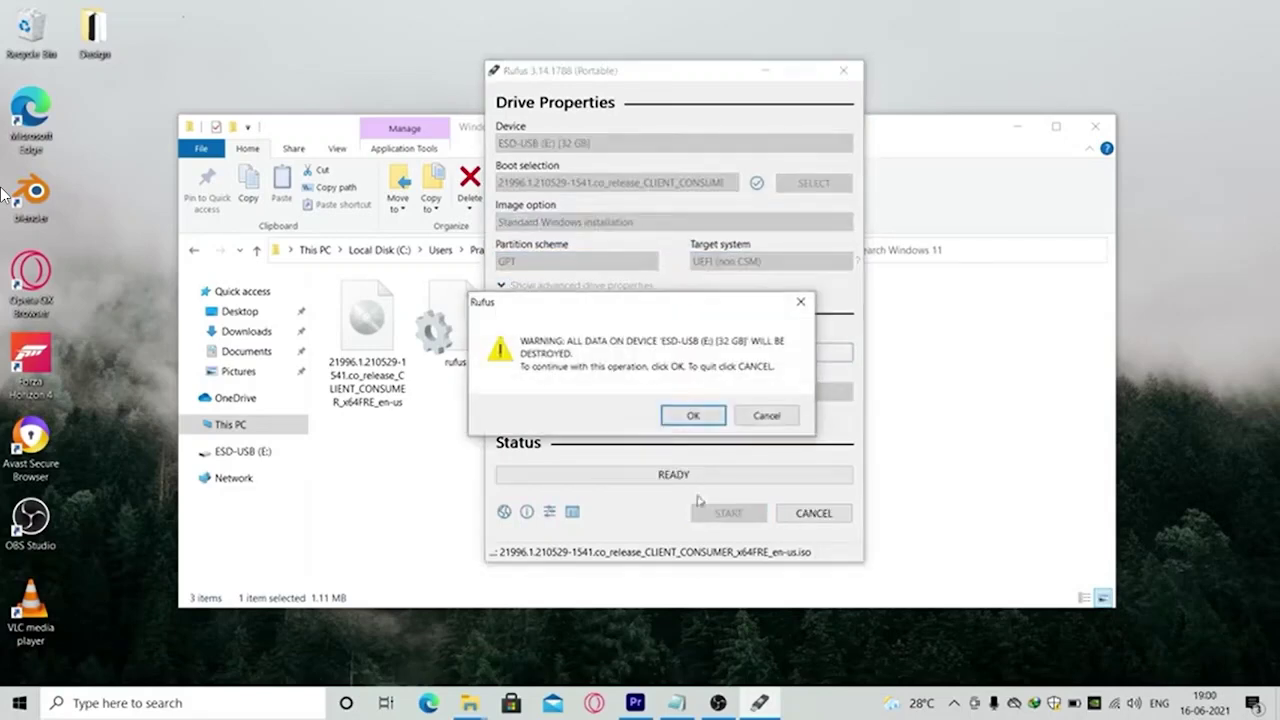
left_click(681, 424)
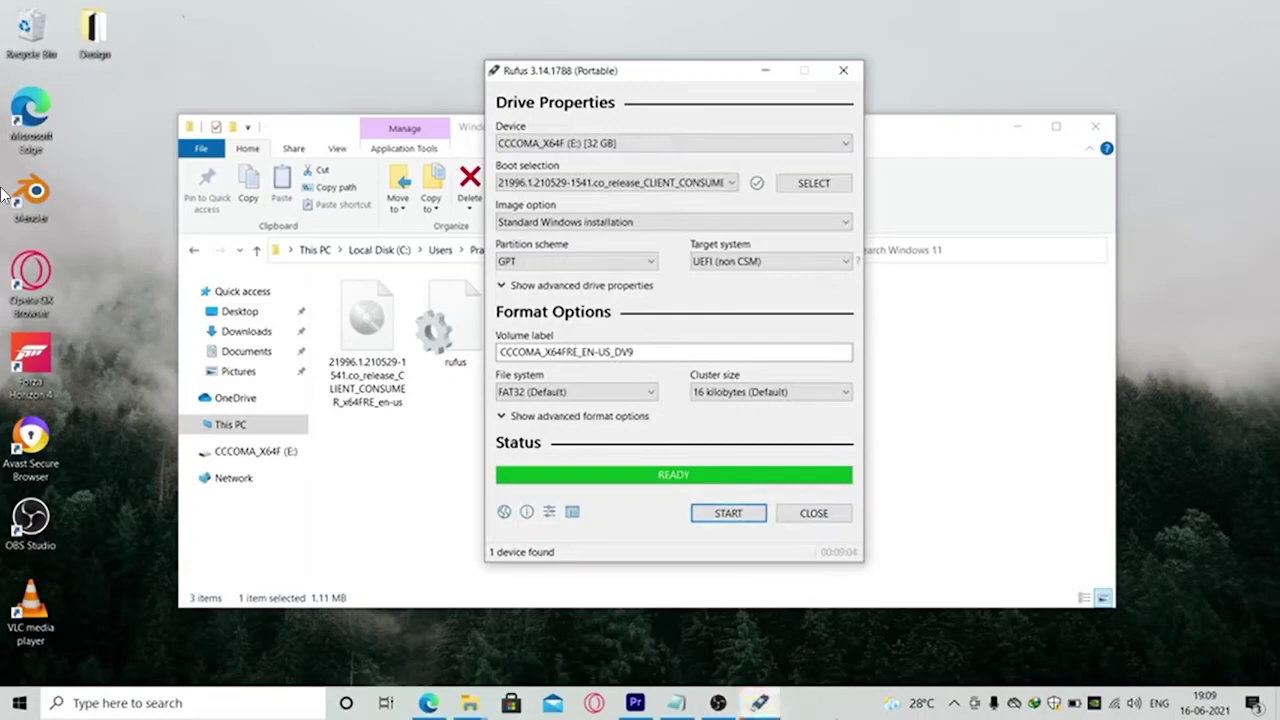
Close Rufus and show This PC in the file explorer
left_click(806, 520)
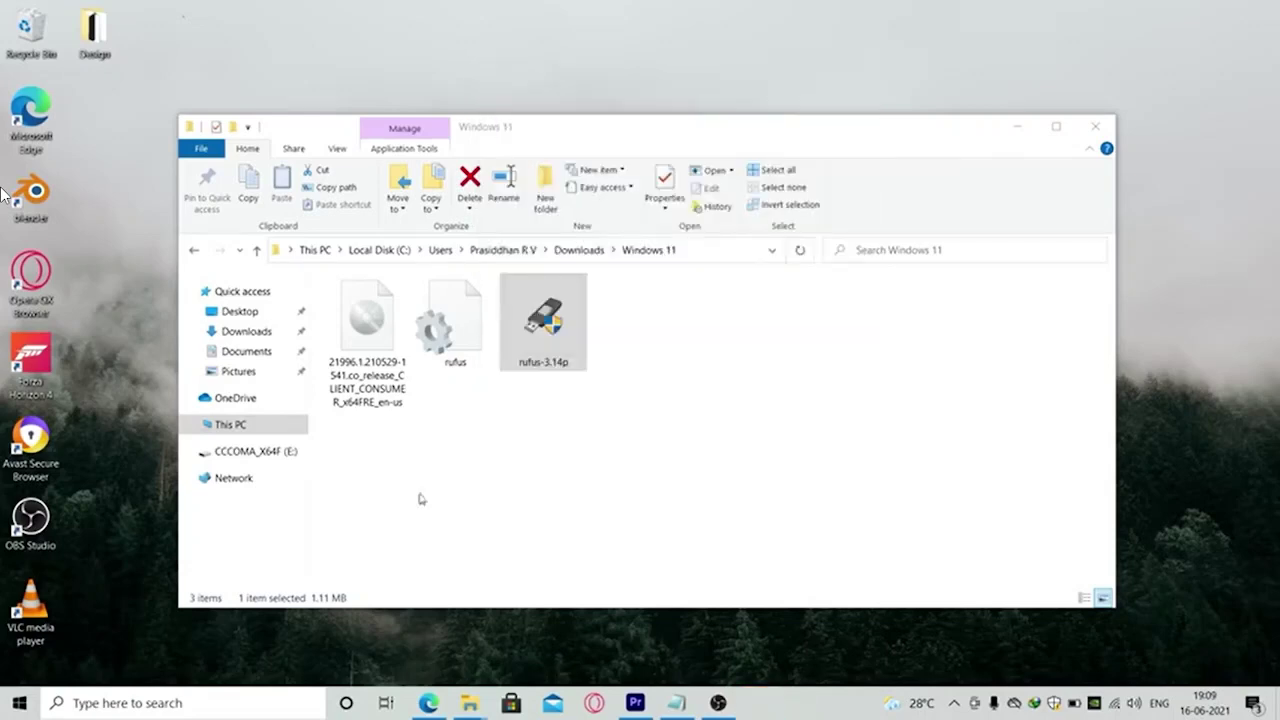
left_click(238, 426)
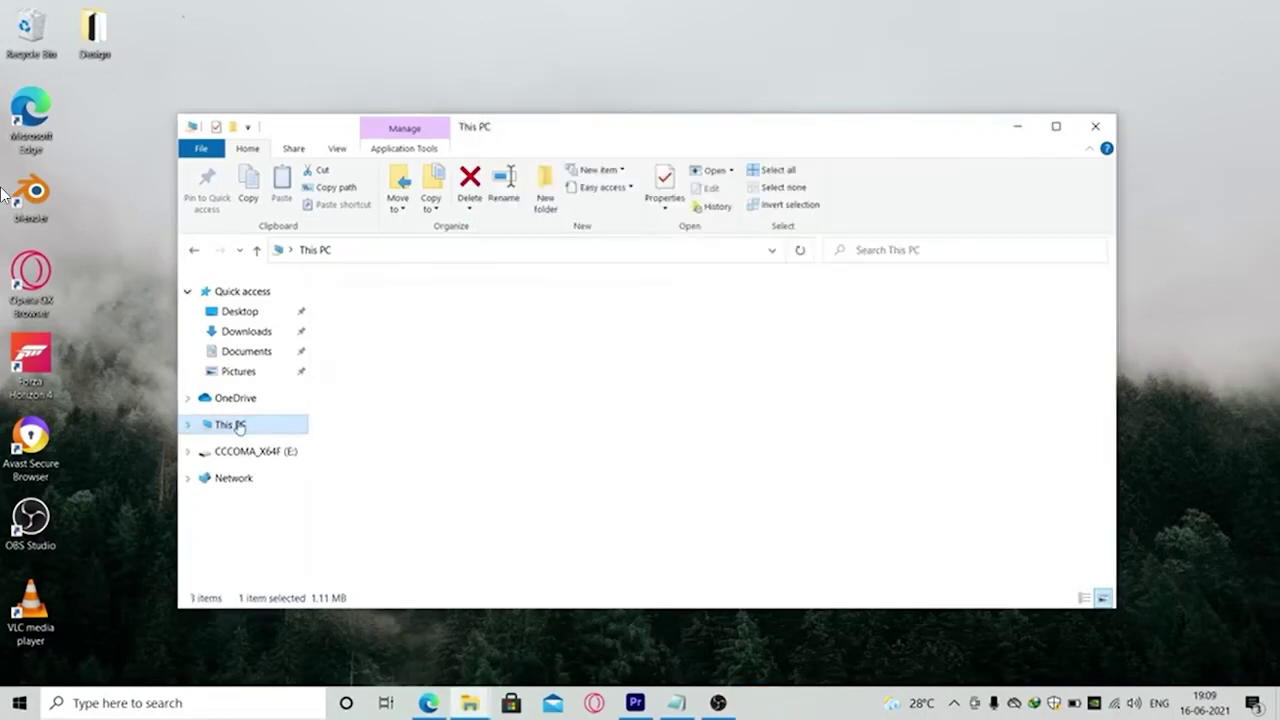
right_click(928, 530)
left_click(940, 412)
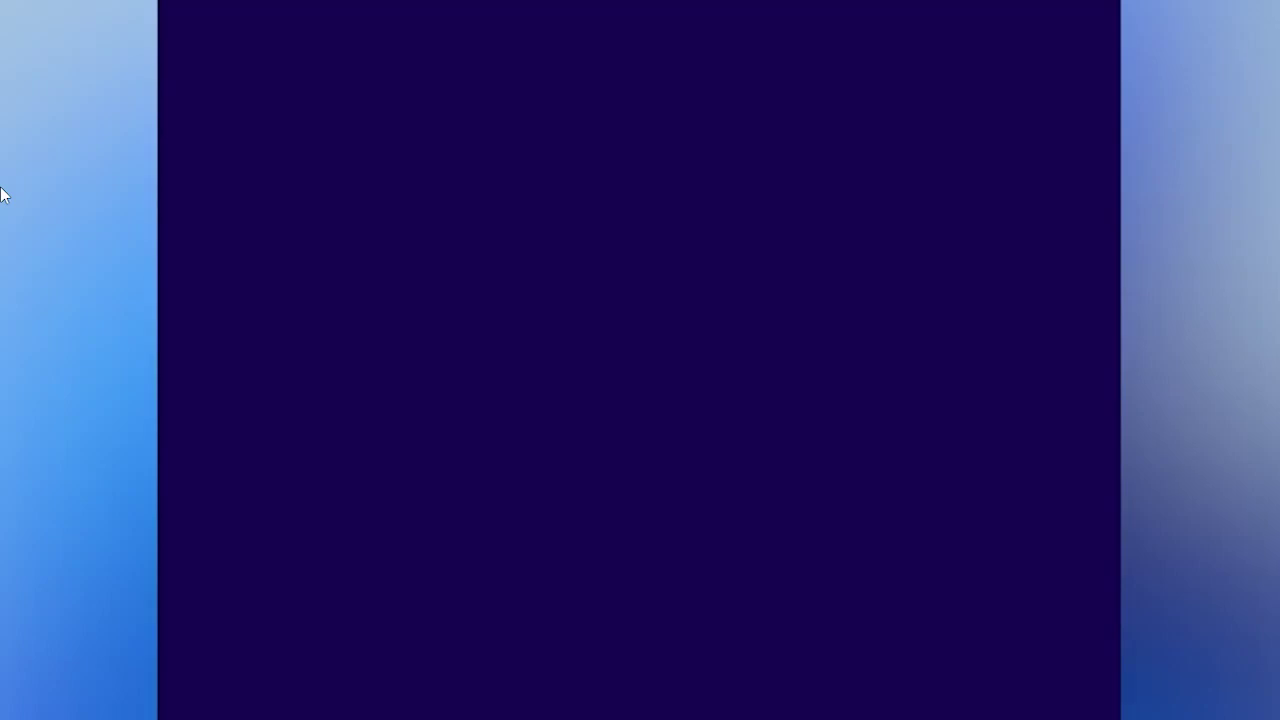
Keep English (United States) for the install language and the time and currency format, and start the Windows installation
left_click(709, 346)
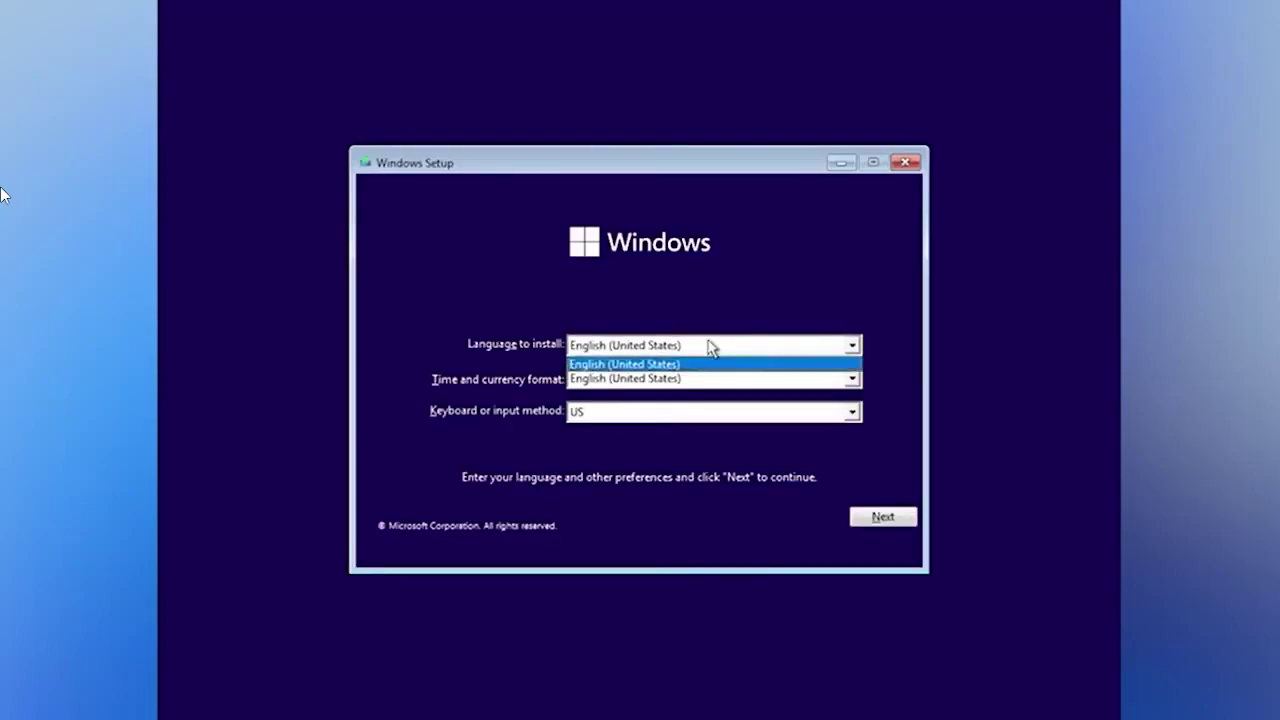
left_click(700, 375)
left_click(694, 380)
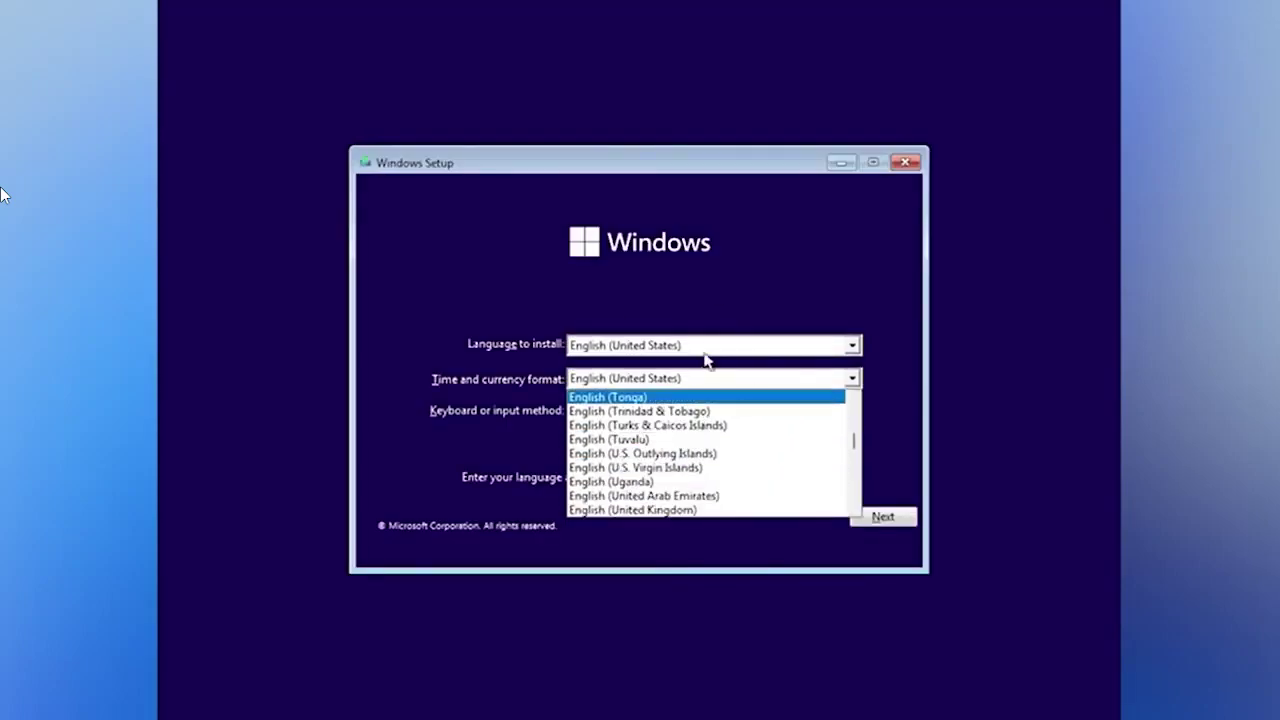
left_click(712, 300)
left_click(716, 384)
left_click(700, 380)
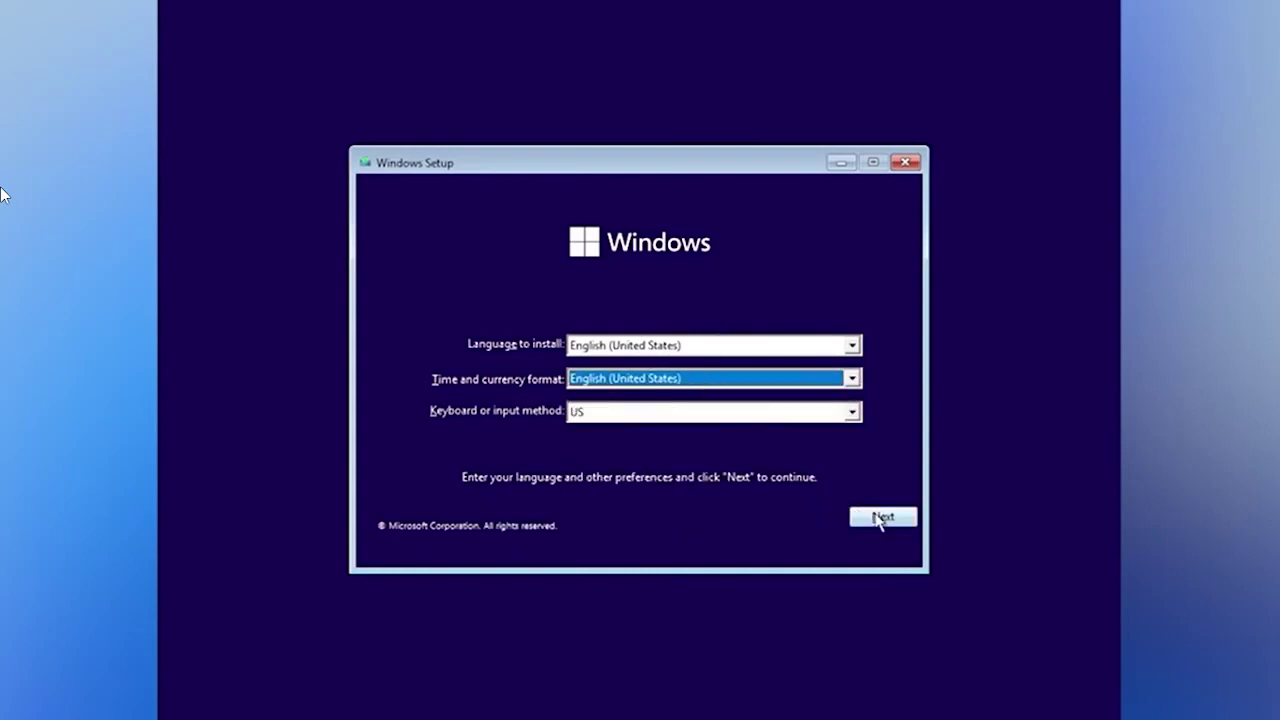
left_click(880, 519)
left_click(661, 375)
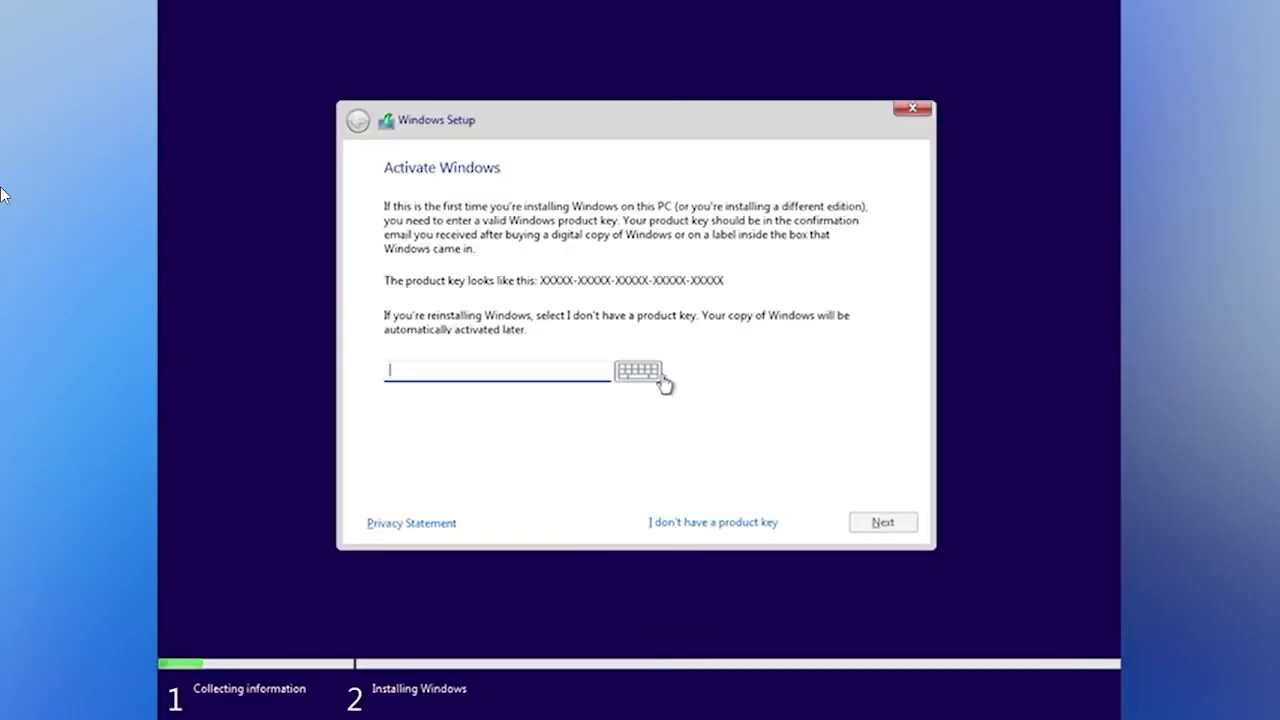
Skip the product key and choose Windows 11 Pro as the operating system to install
left_click(763, 525)
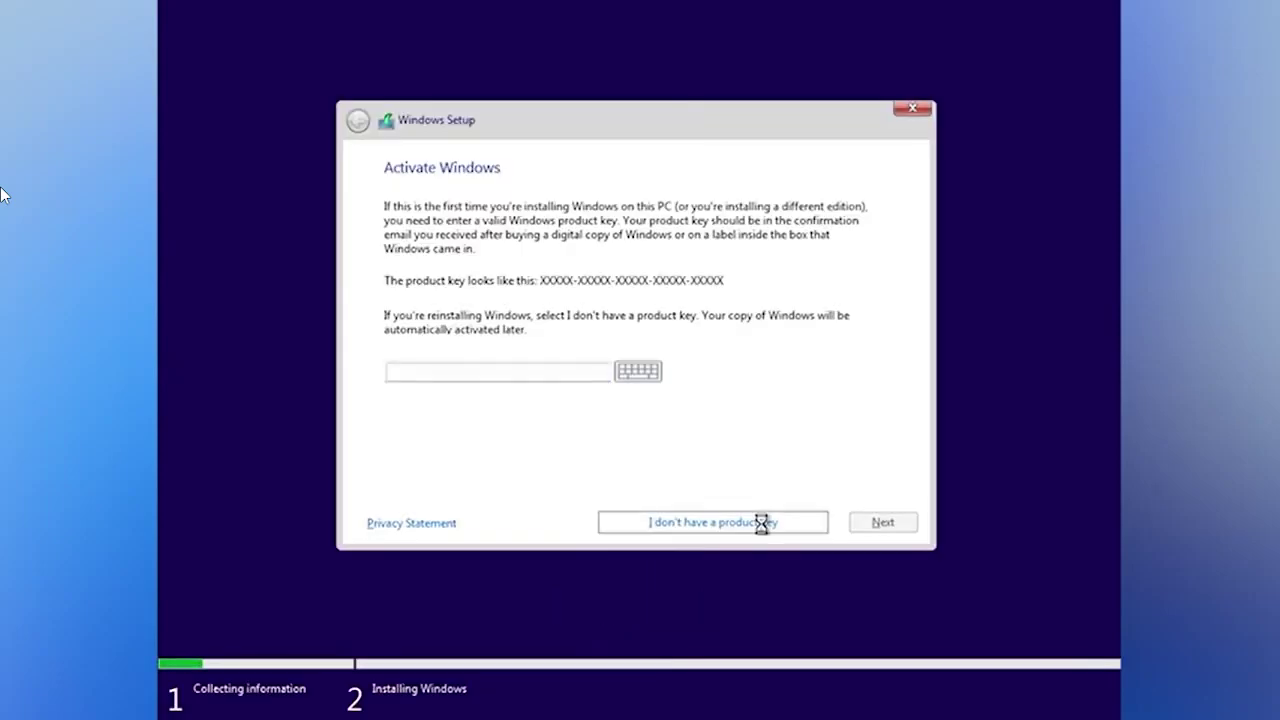
mouse_move(872, 266)
left_mouse_down()
mouse_move(871, 329)
mouse_move(871, 277)
left_mouse_up()
left_click(451, 307)
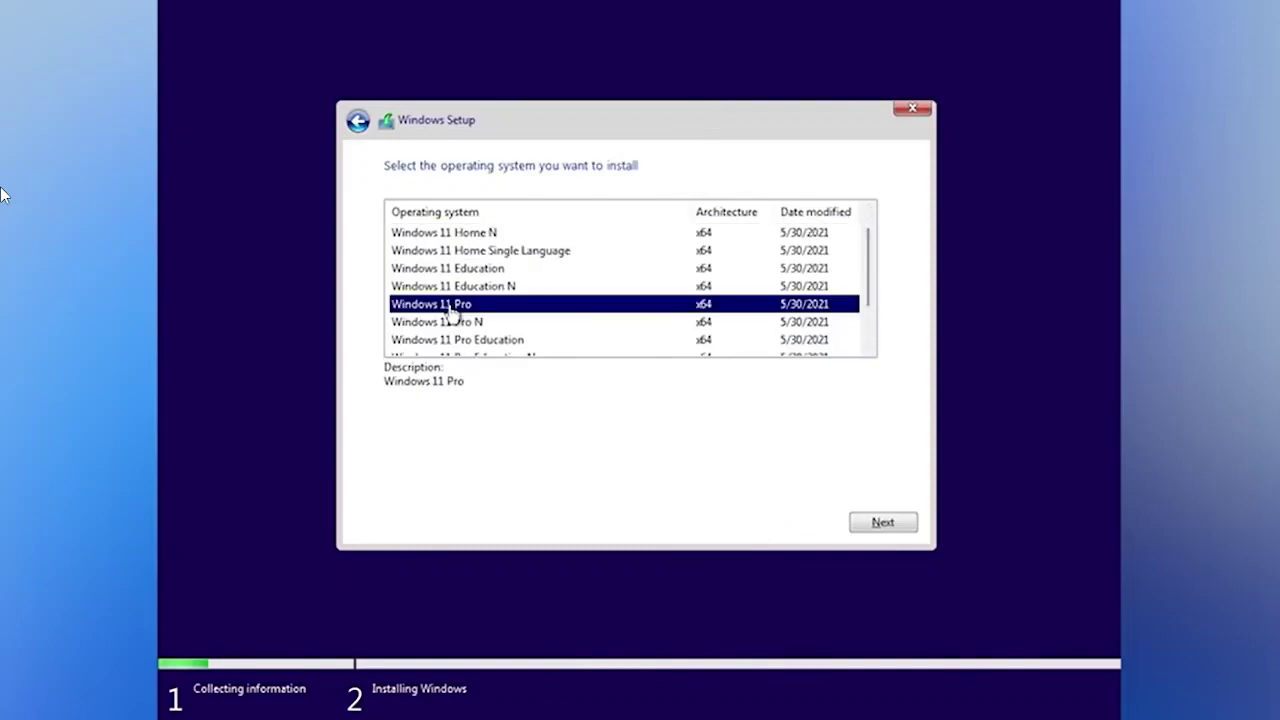
left_click(877, 521)
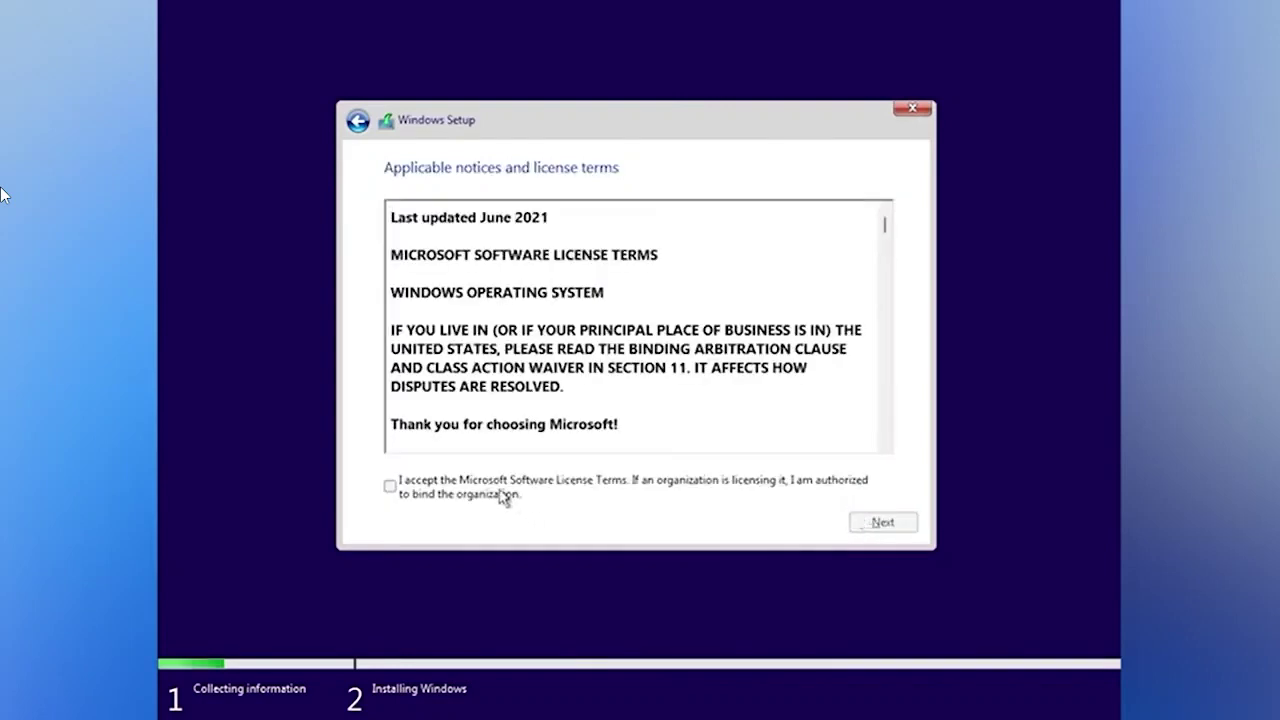
Accept the Microsoft license terms and choose the custom installation type
left_click(503, 497)
left_click(885, 525)
left_click(471, 335)
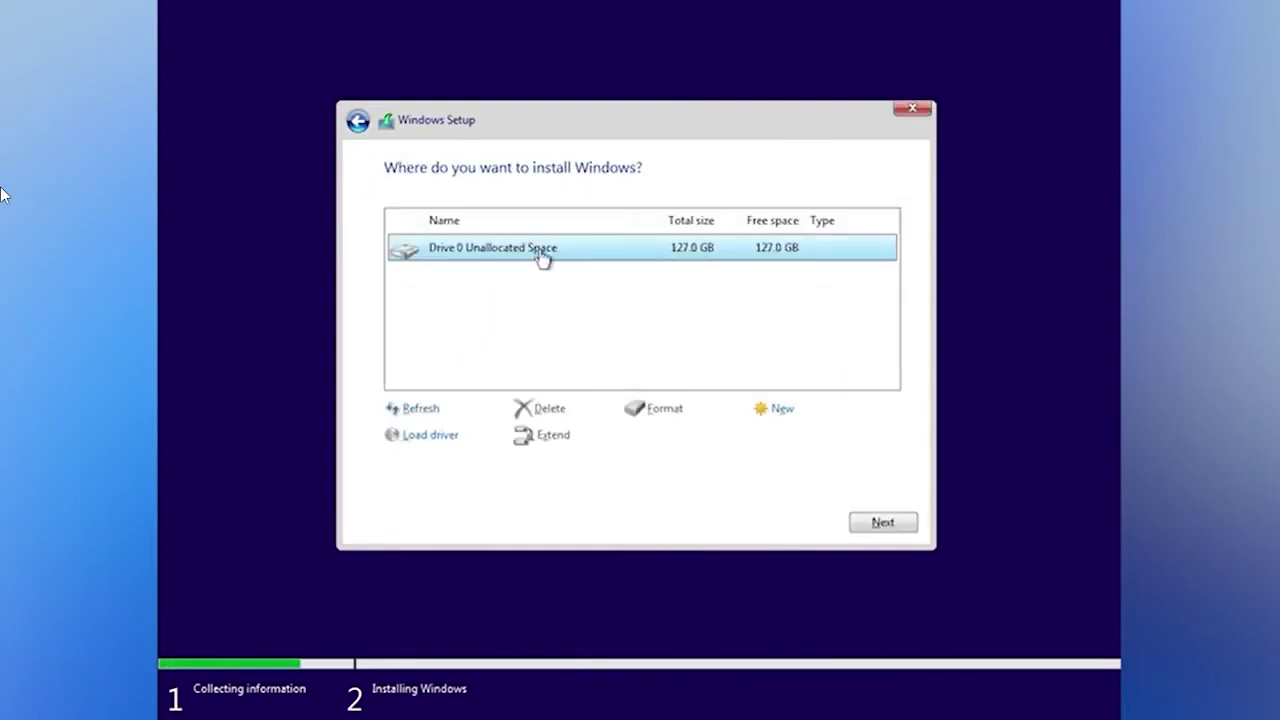
Create a 50000 MB partition in Drive 0's unallocated space and start installing Windows on the new primary partition
left_click(778, 408)
left_click_drag(700, 437, 645, 440)
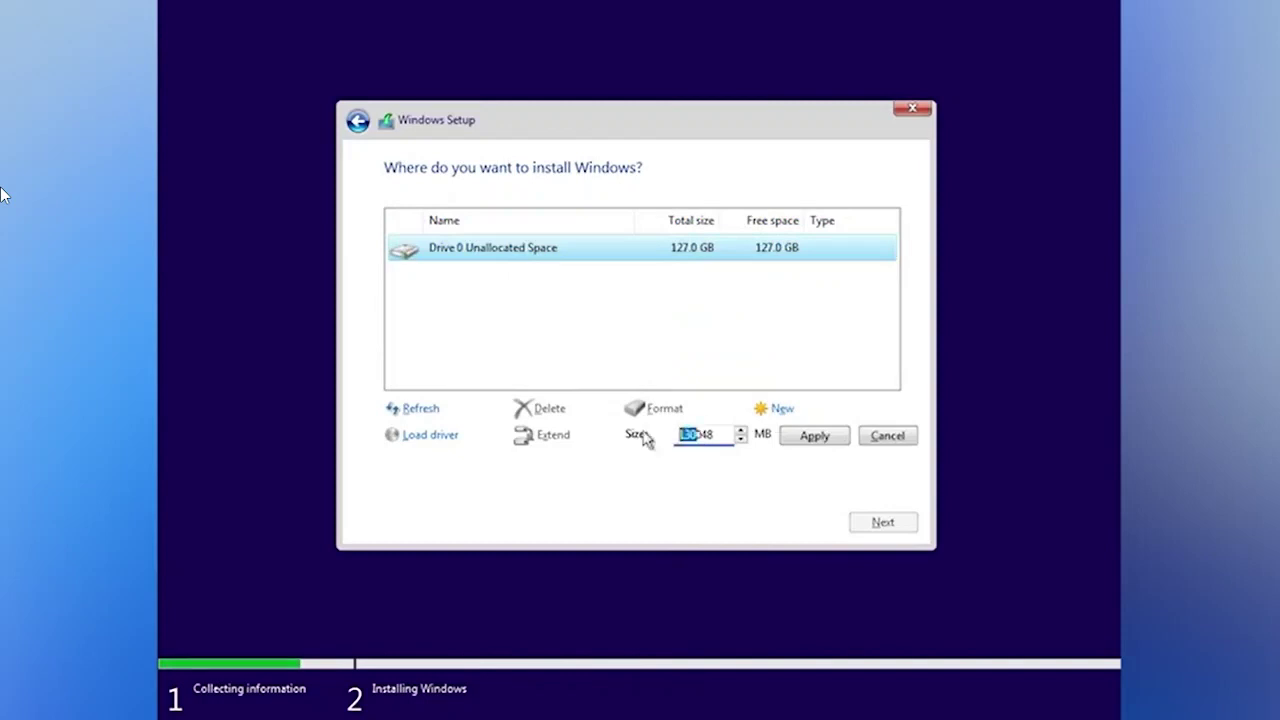
type("5")
key("End")
key("BackSpace")
key("BackSpace")
type("00")
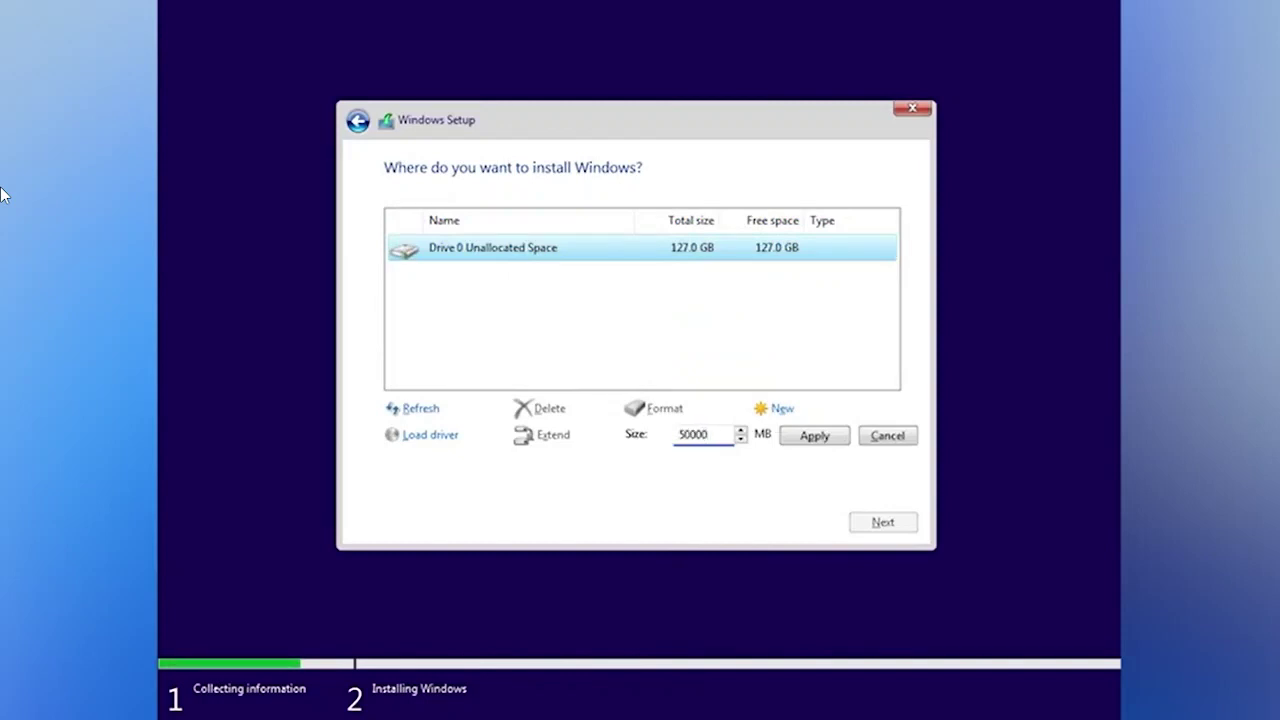
left_click(840, 446)
left_click(757, 437)
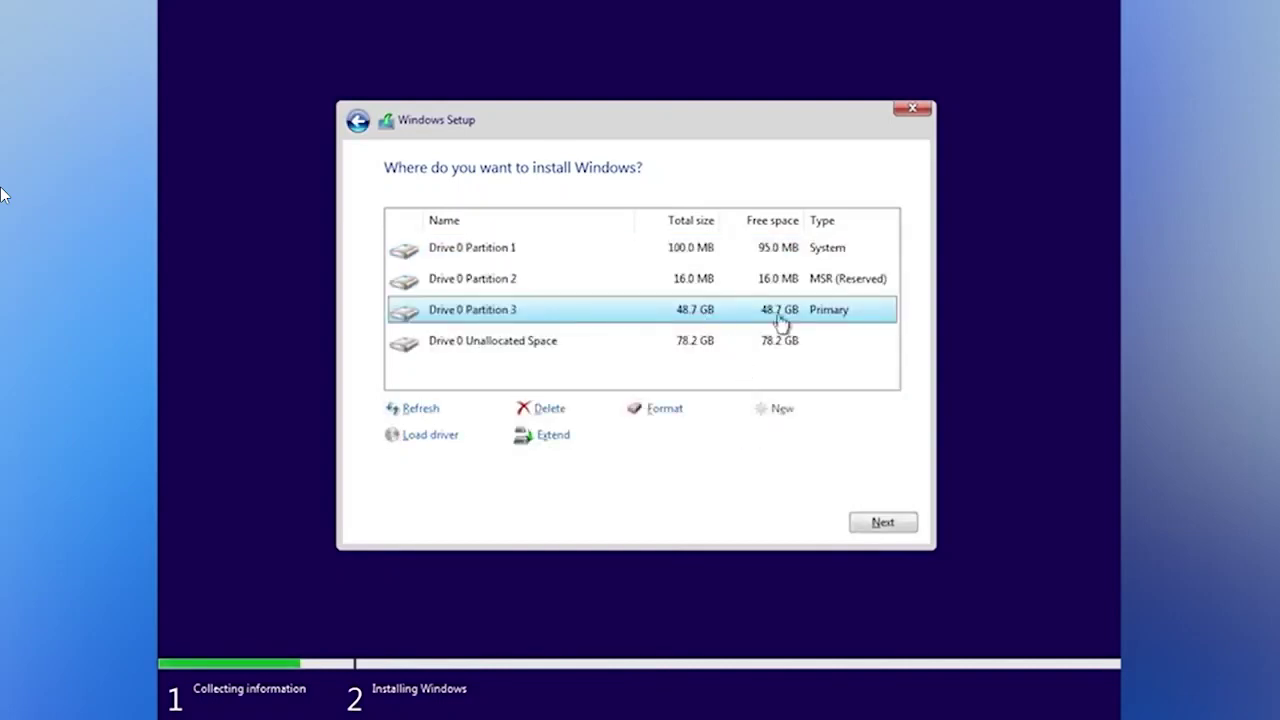
left_click(868, 526)
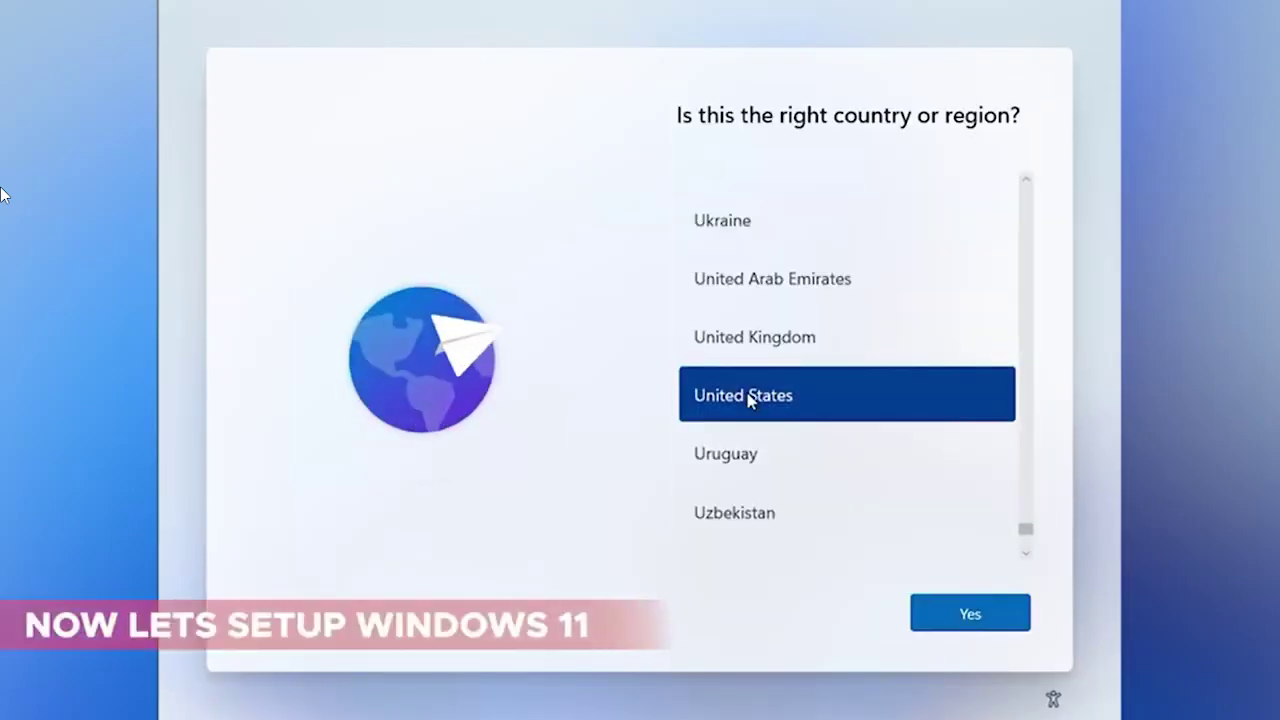
Confirm United States as the country or region
left_click(922, 612)
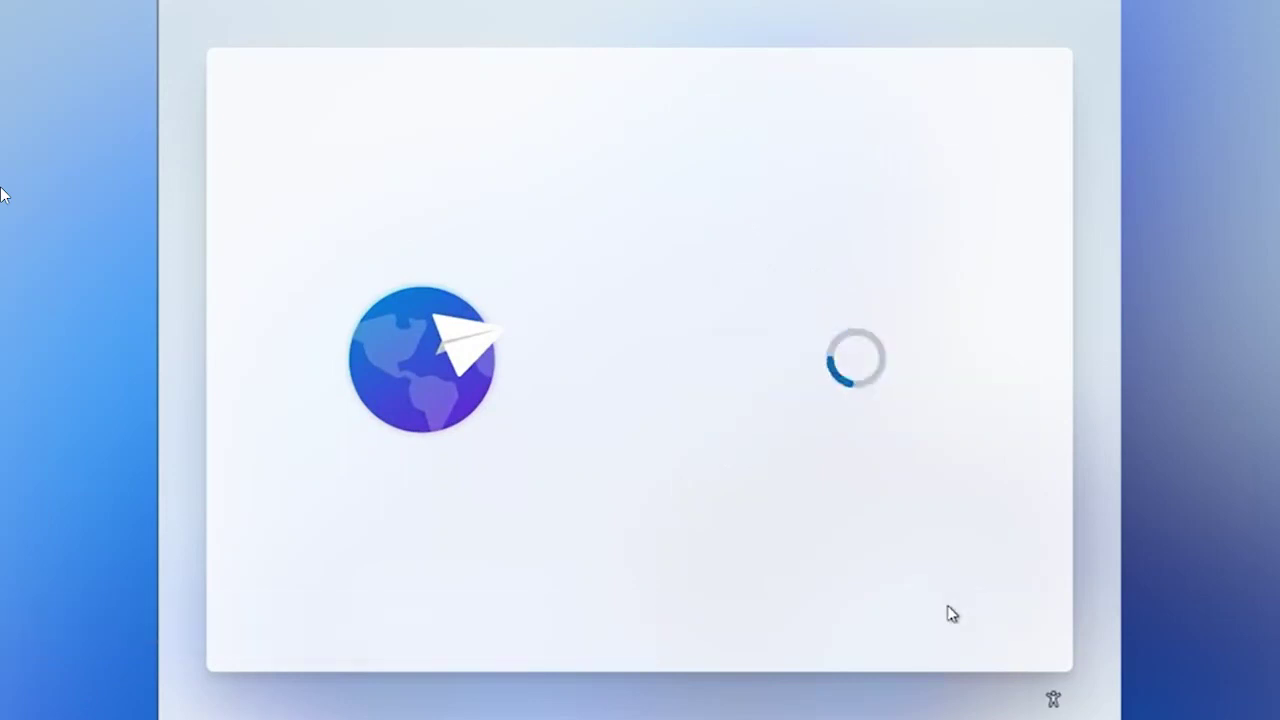
Confirm English (India) as the keyboard layout and skip adding a second layout
left_click(886, 394)
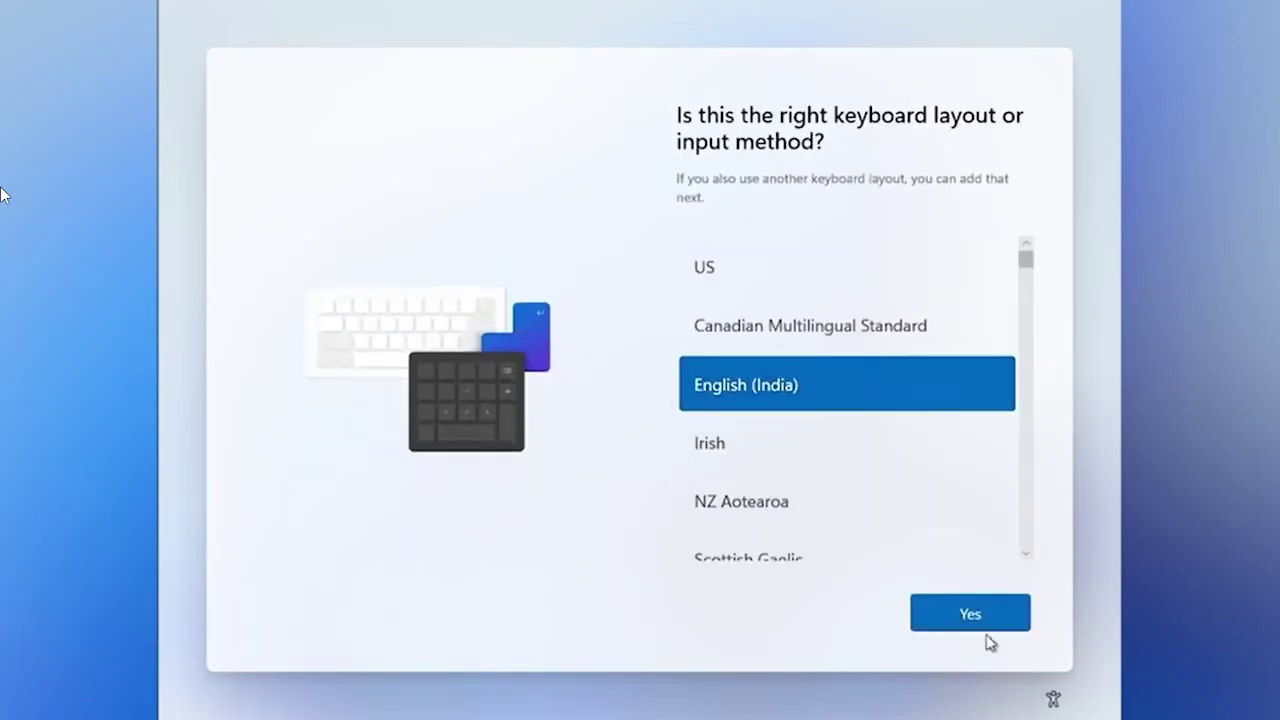
left_click(986, 617)
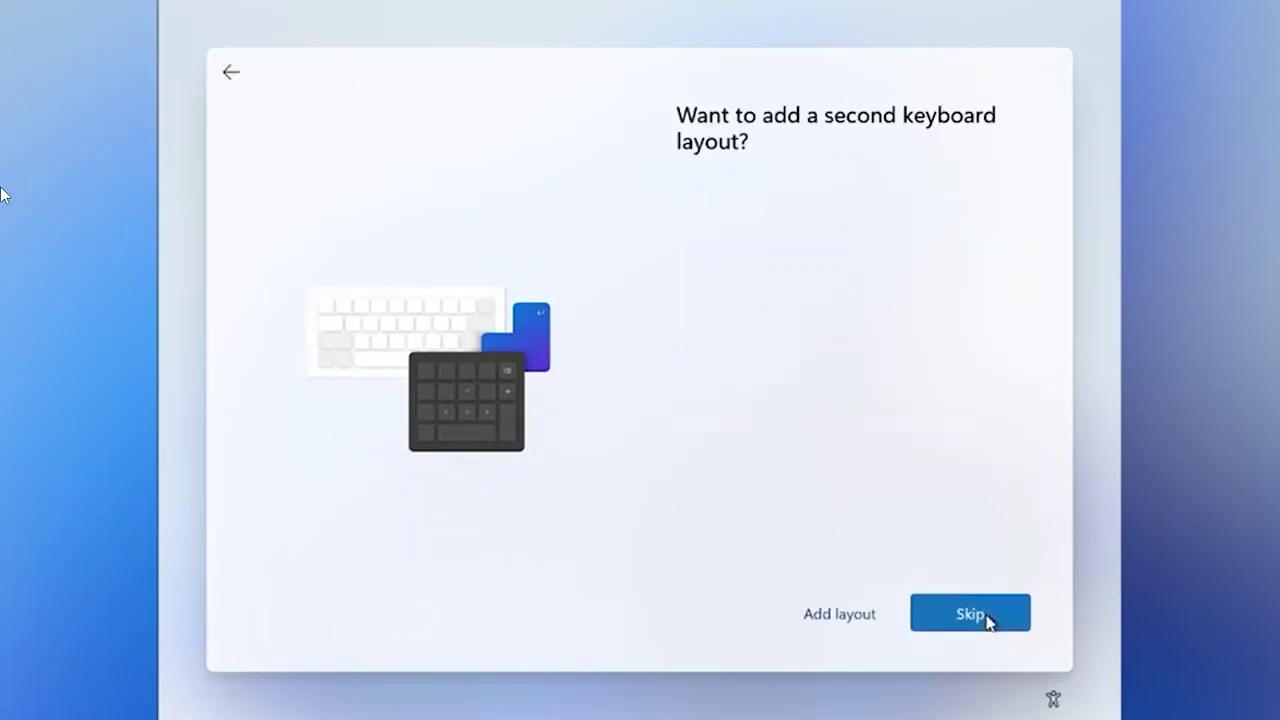
left_click(931, 605)
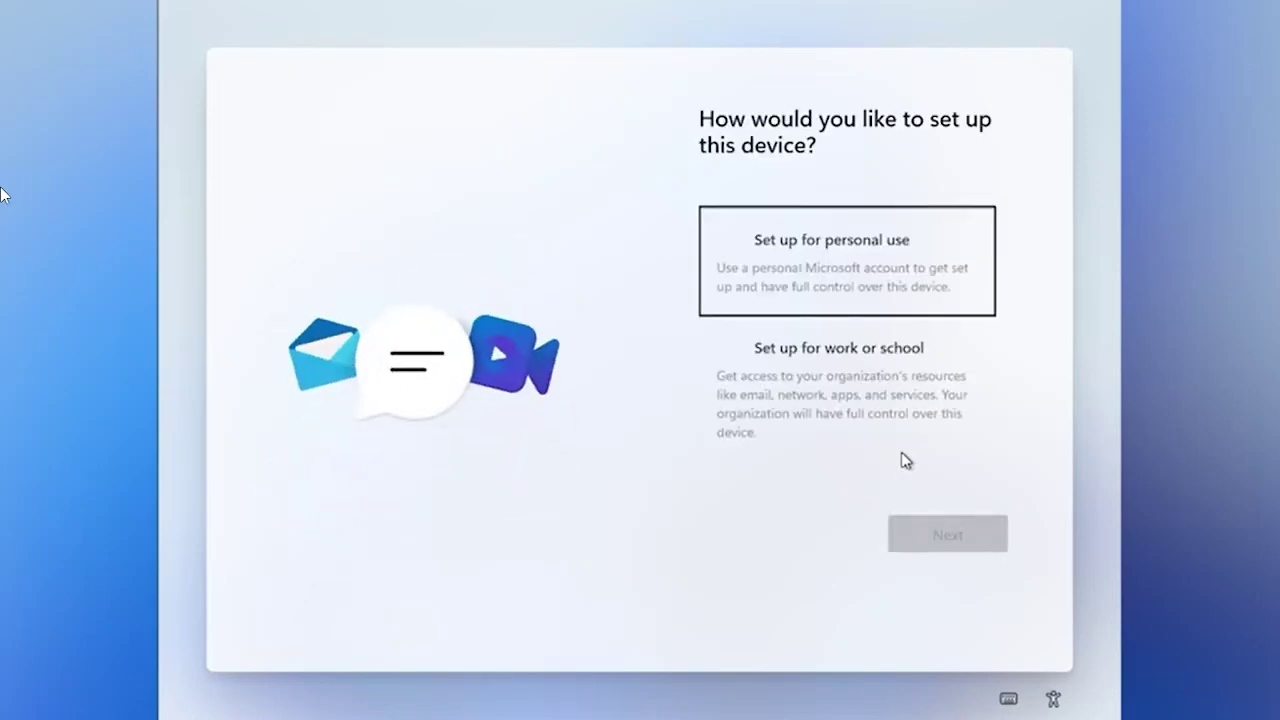
Choose to set up the device for personal use and continue to the account setup
left_click(865, 267)
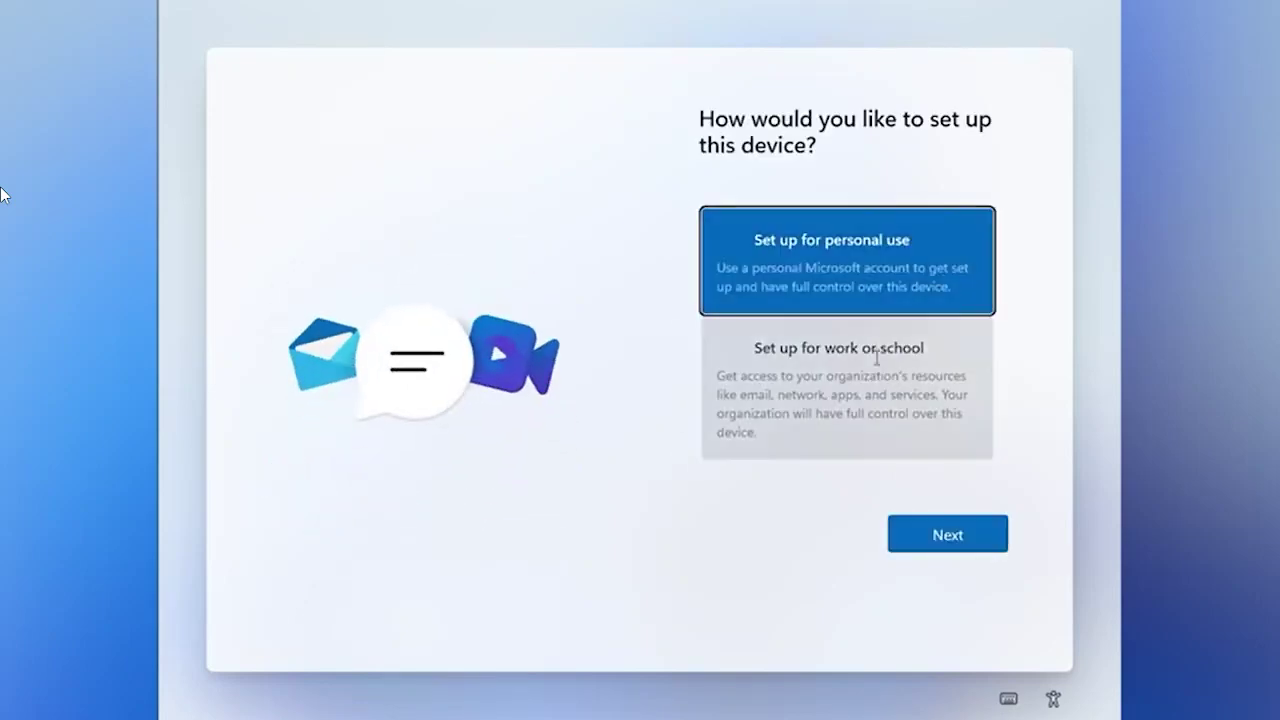
left_click(770, 345)
left_click(840, 275)
left_click(936, 537)
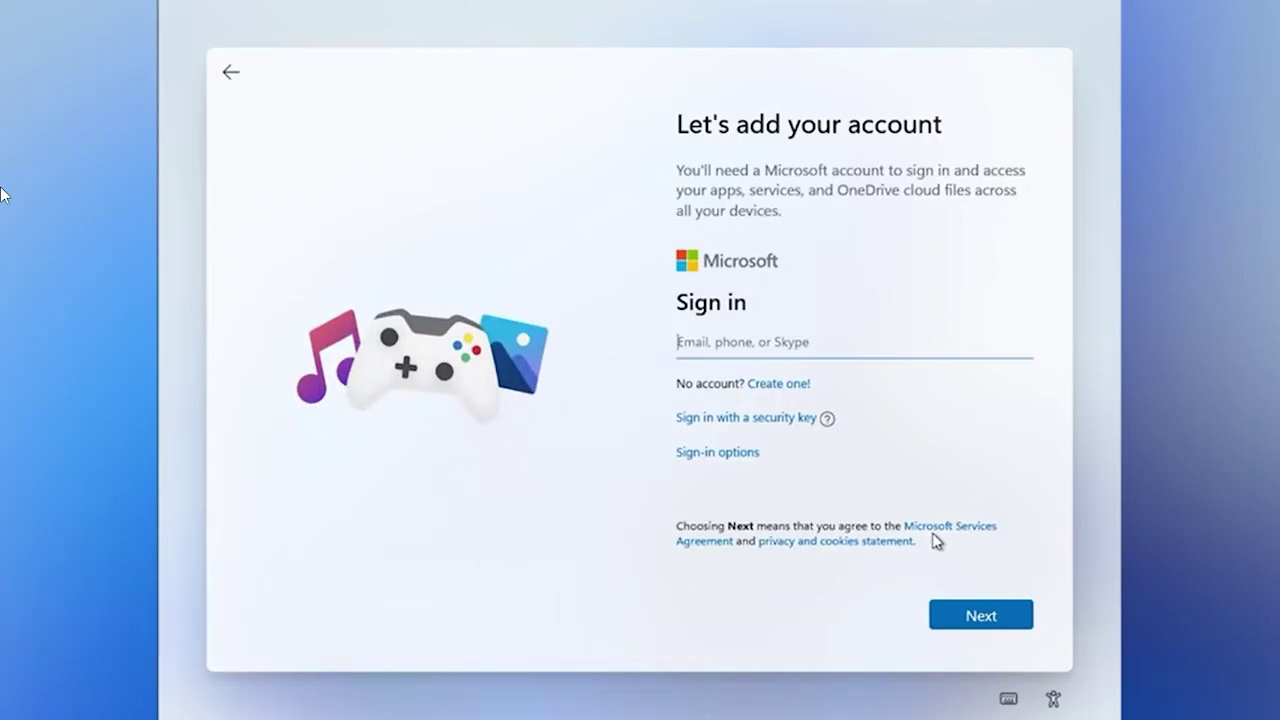
Choose an offline account from the sign-in options and continue with the limited experience
left_click(734, 460)
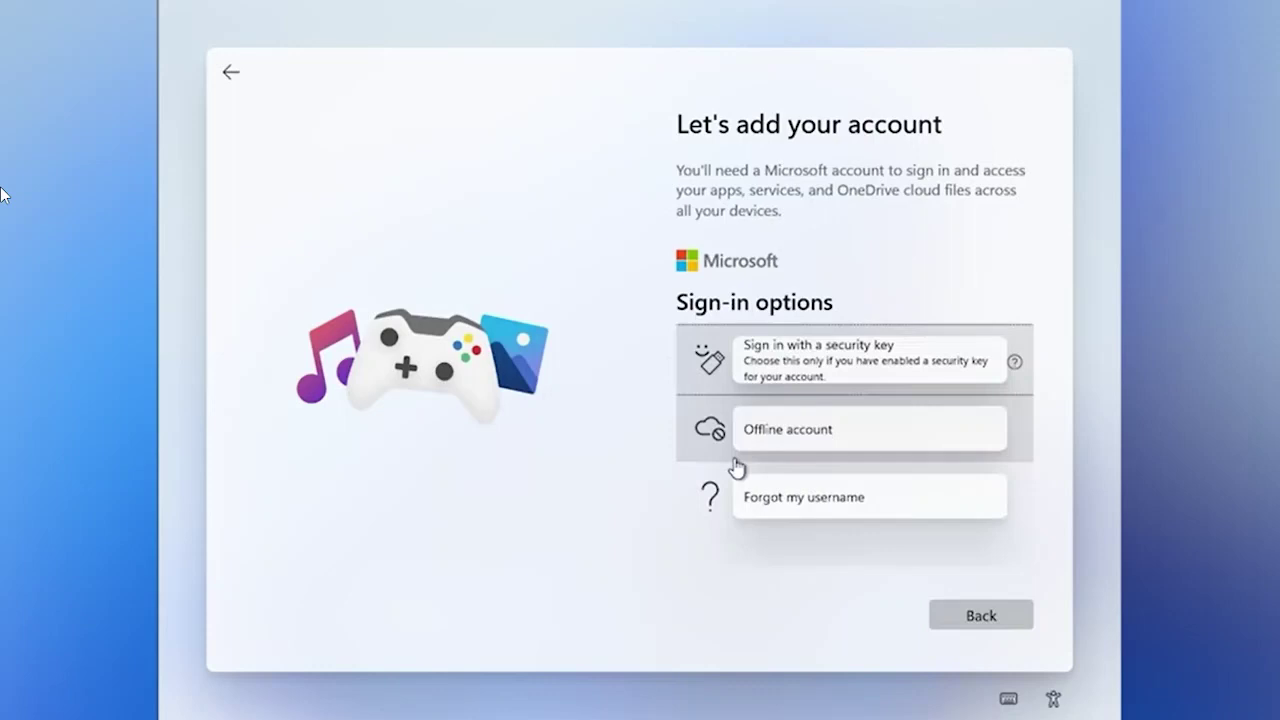
left_click(797, 442)
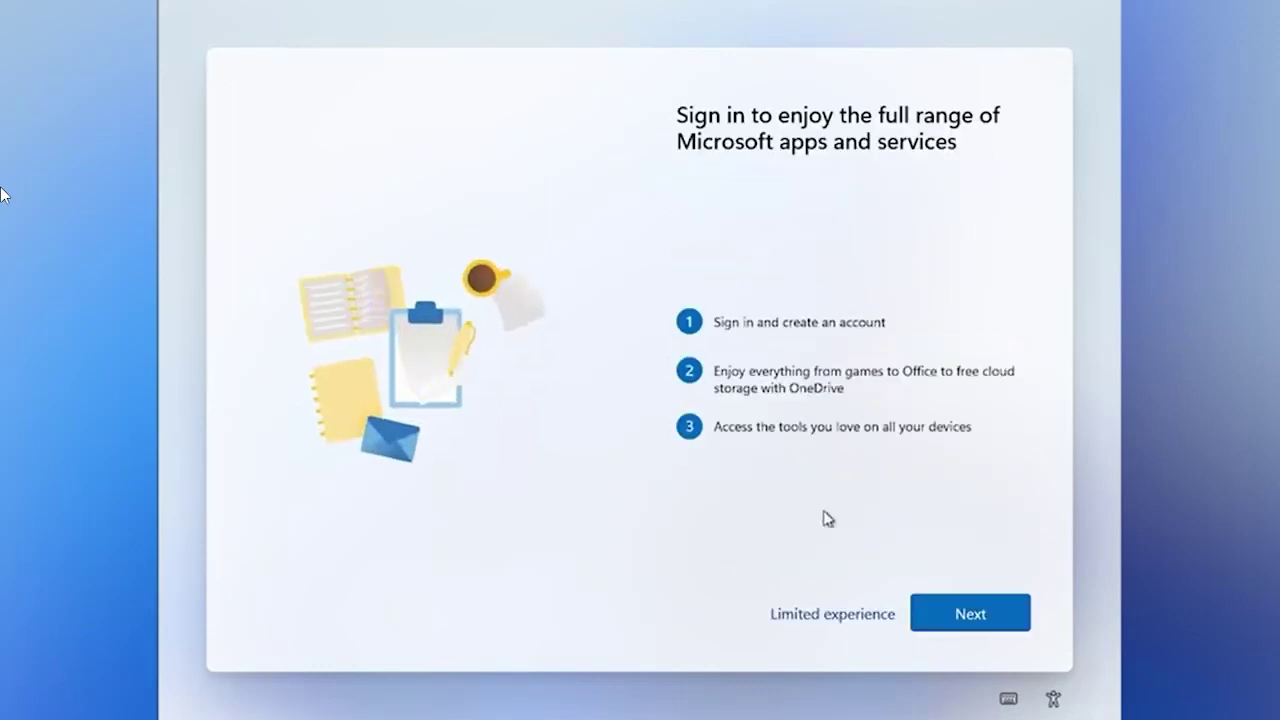
left_click(834, 613)
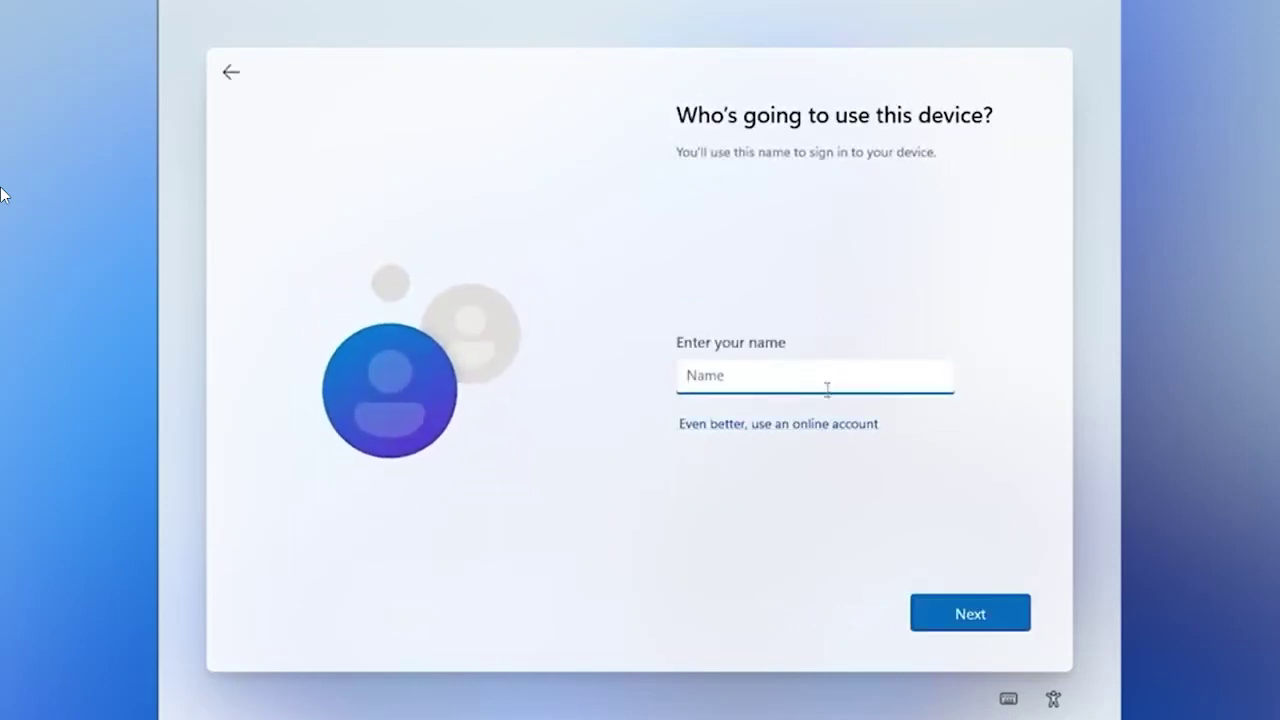
Name the local account Tech Rifle and leave its password blank
type("Tech Rifle")
left_click(946, 606)
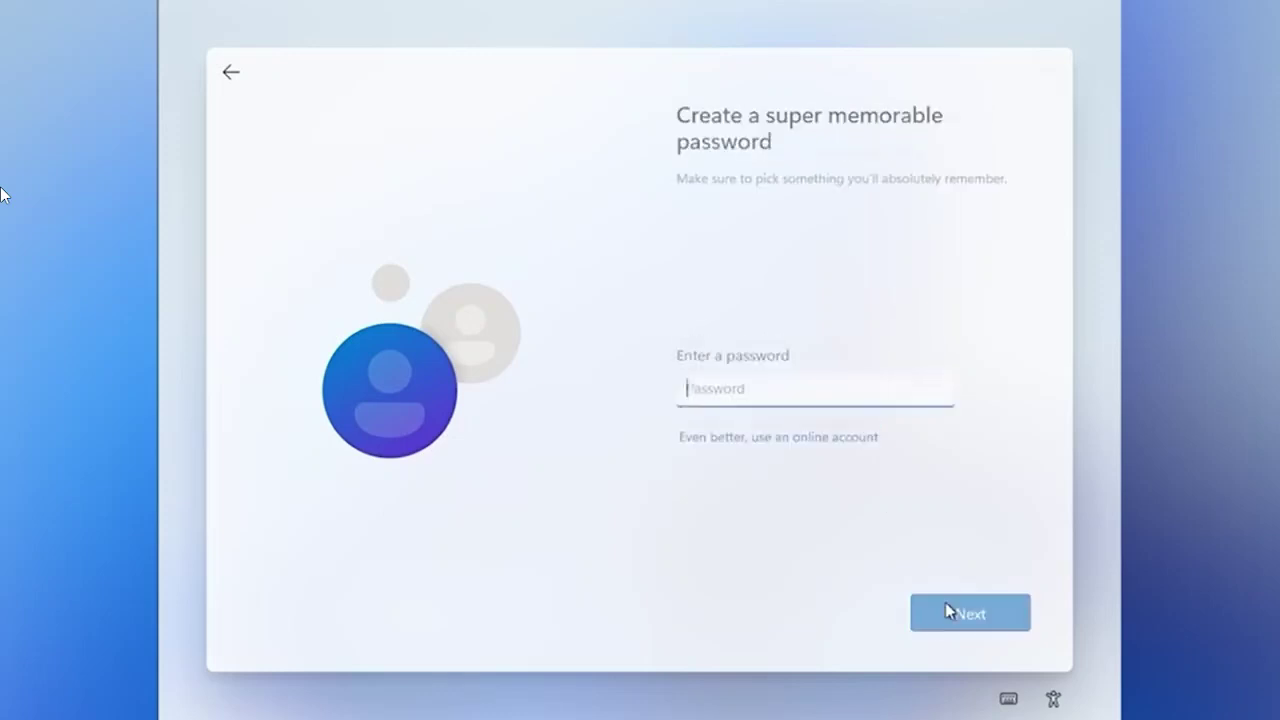
left_click(946, 605)
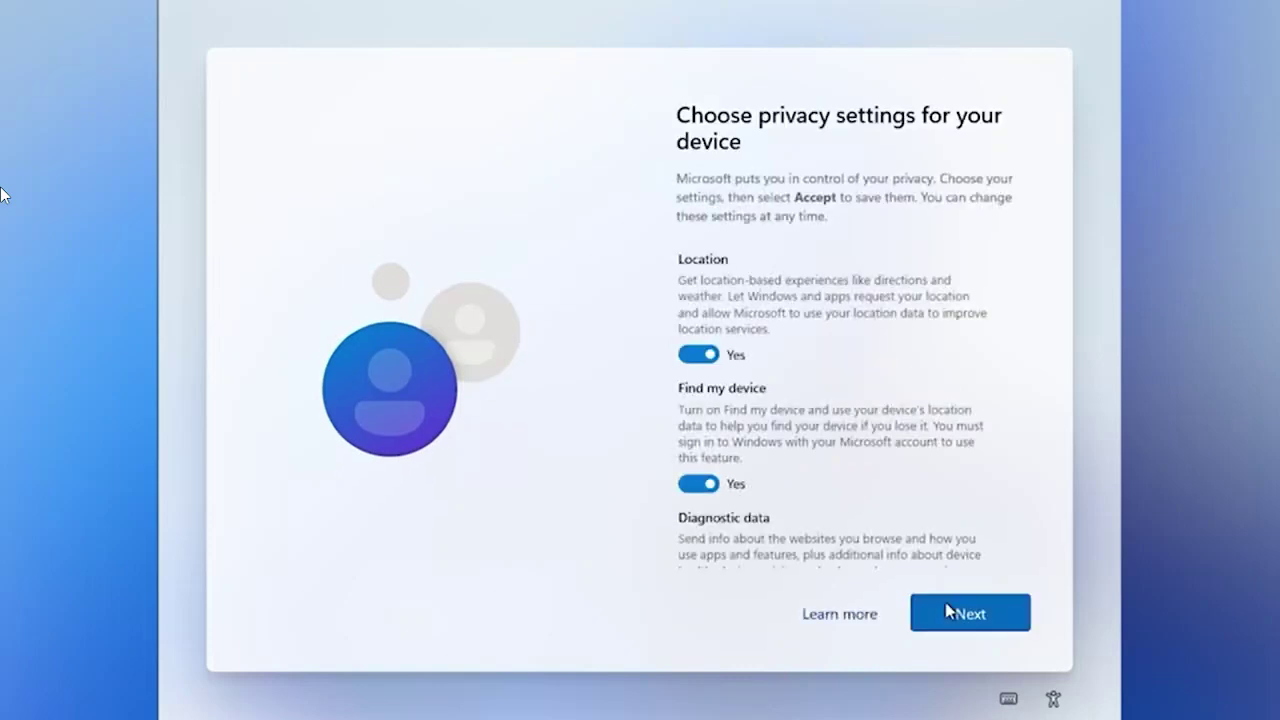
Turn off location, Find my device, inking & typing, tailored experiences and advertising ID, limit diagnostic data to required only, and accept the privacy settings
left_click(698, 354)
scroll(724, 390, "down", 2)
left_click(698, 369)
left_click(698, 484)
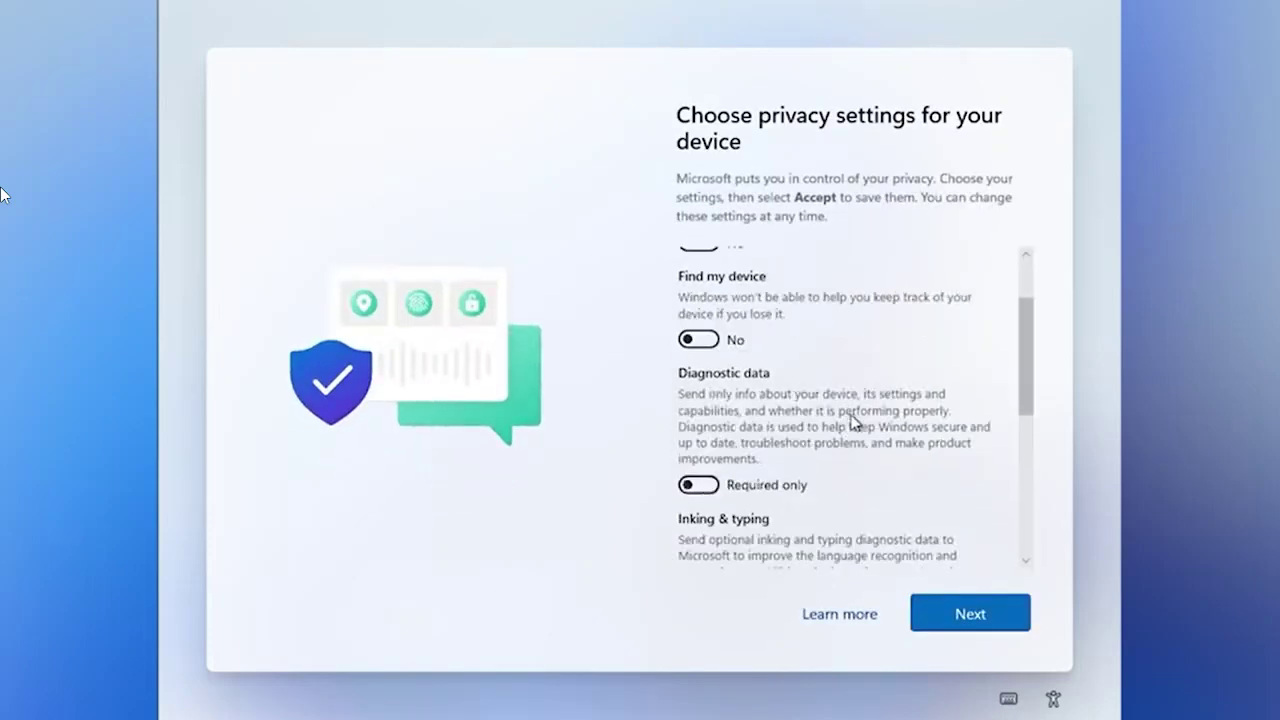
scroll(714, 432, "down", 2)
left_click(698, 406)
left_click(698, 531)
scroll(743, 483, "down", 2)
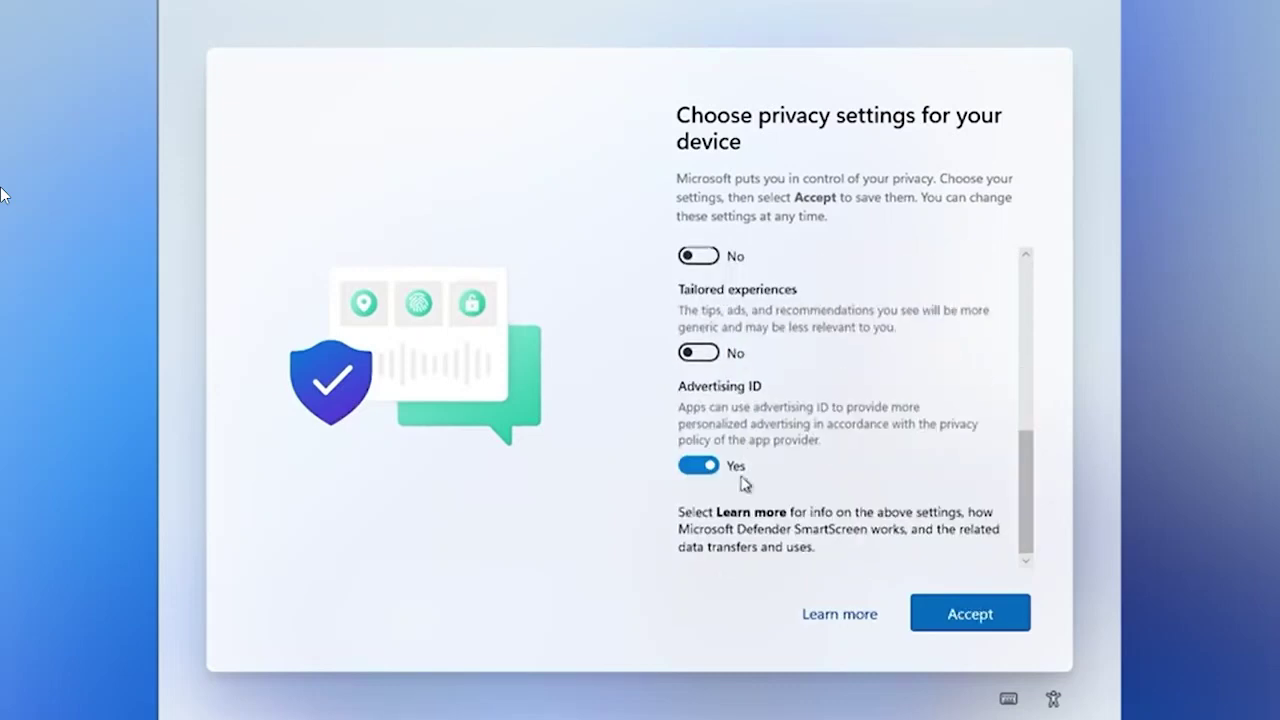
left_click(712, 468)
left_click(972, 613)
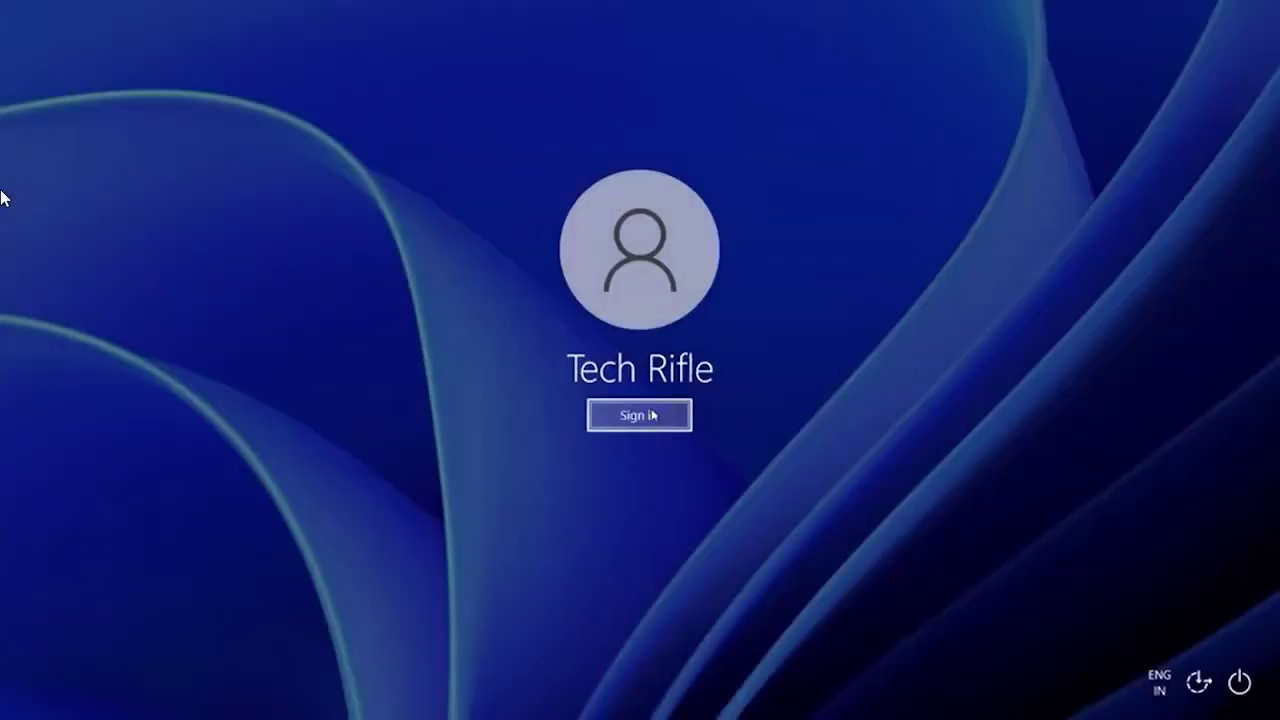
Sign in to the new local account, dismiss the Start menu and open File Explorer
left_click(651, 416)
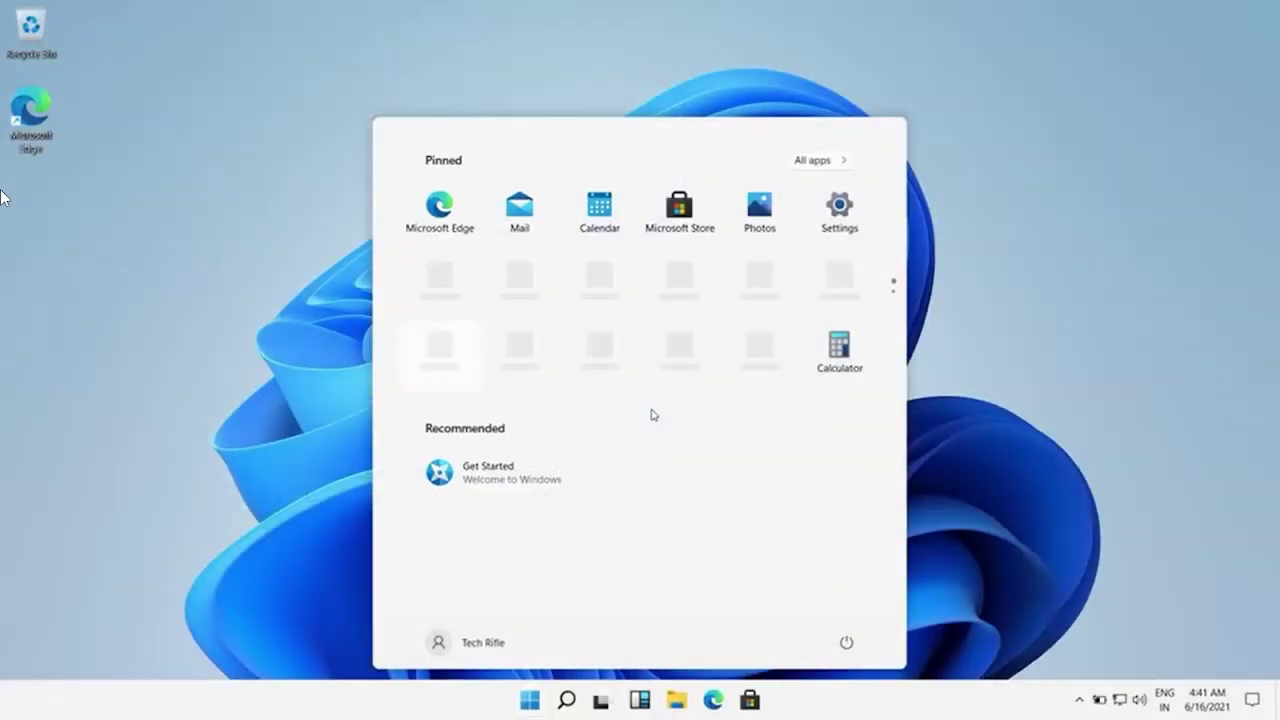
left_click(530, 700)
left_click(676, 699)
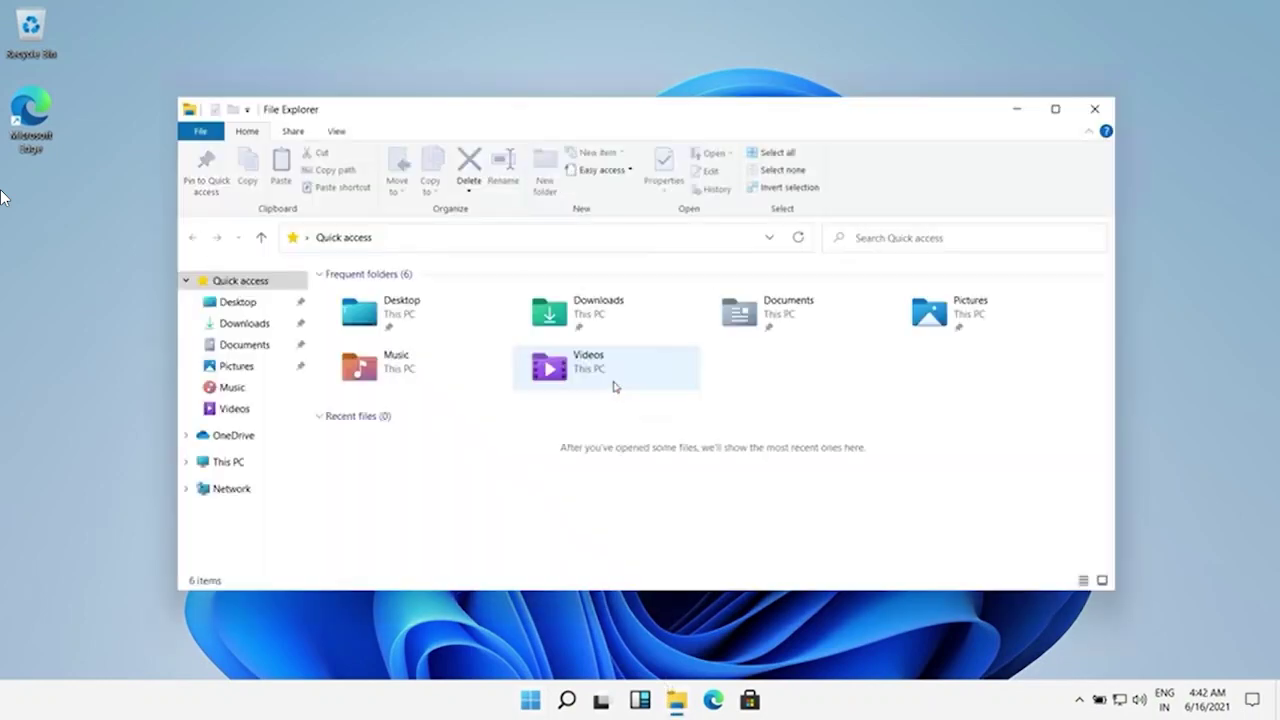
Open the properties of This PC and examine the device and Windows specifications in a maximized window
right_click(234, 466)
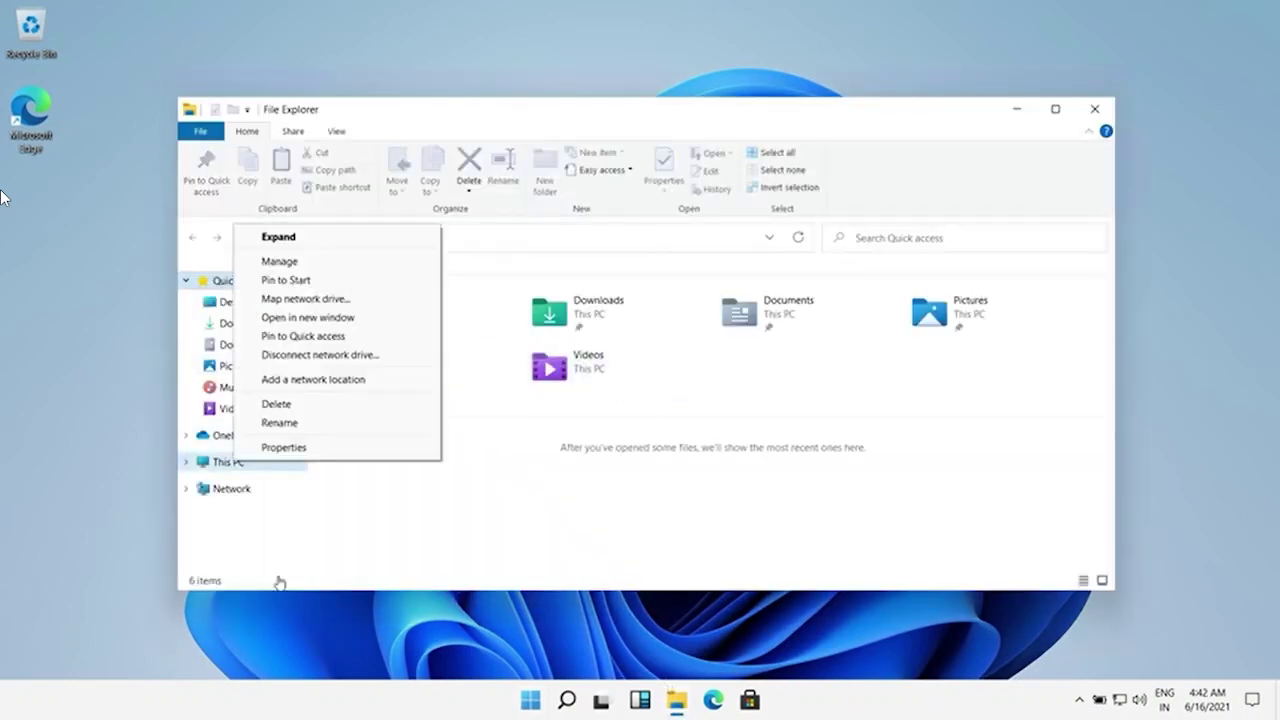
left_click(300, 447)
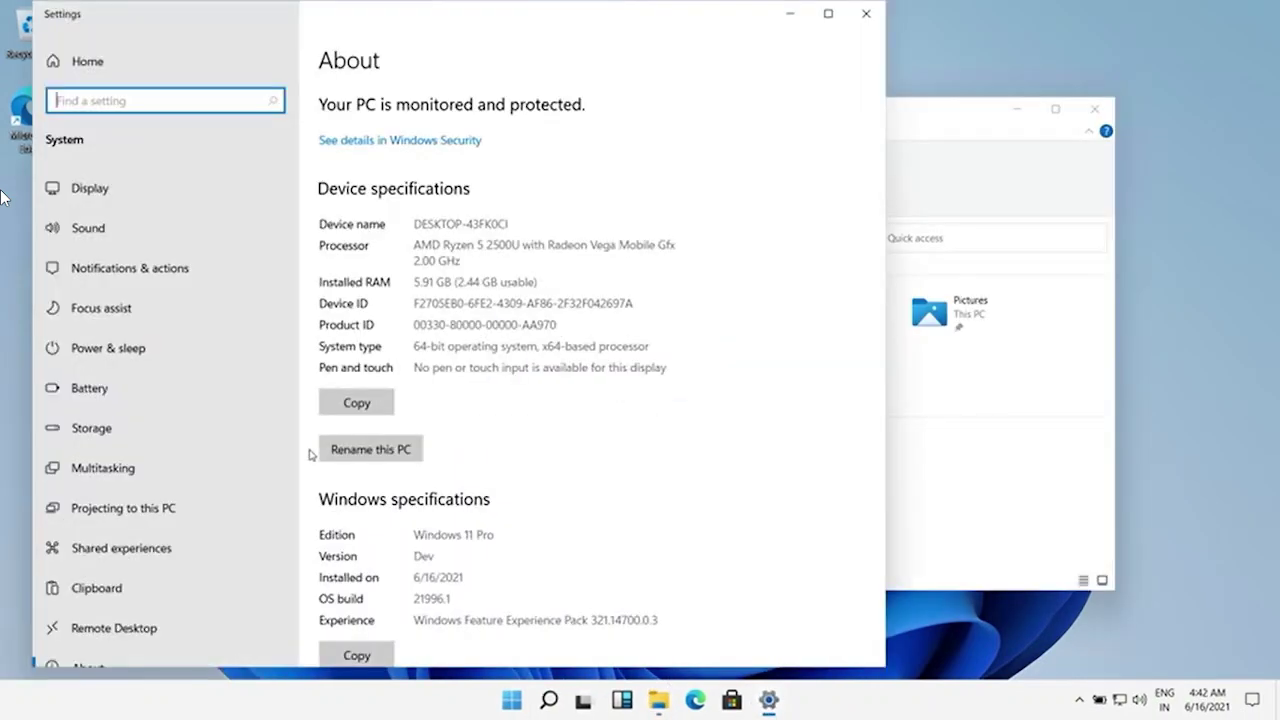
scroll(565, 438, "down", 4)
scroll(565, 438, "down", 2)
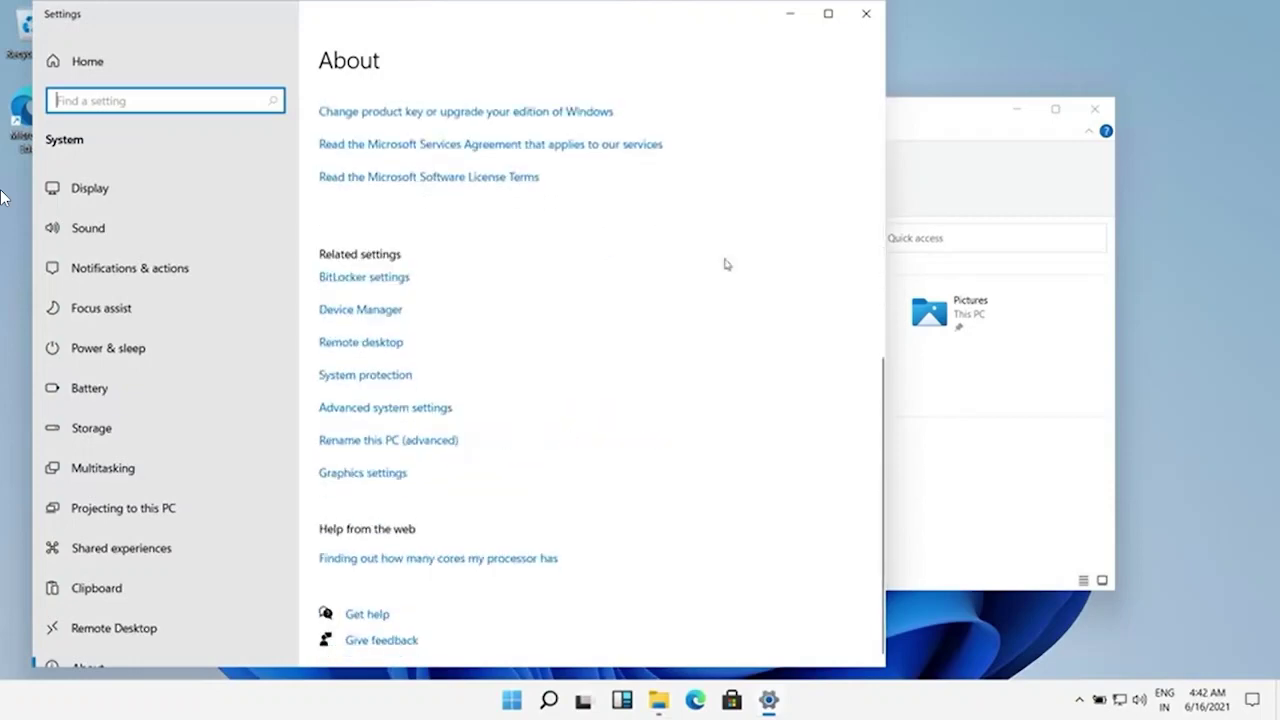
left_click(830, 16)
scroll(1000, 215, "up", 3)
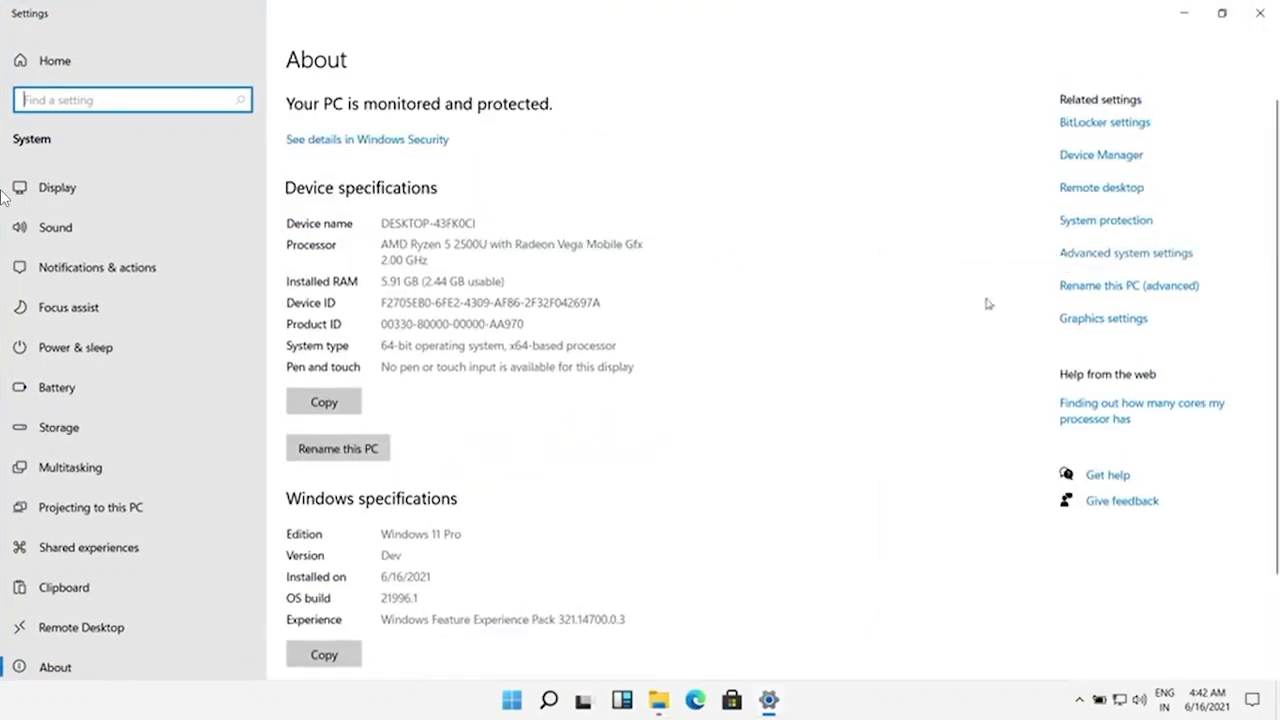